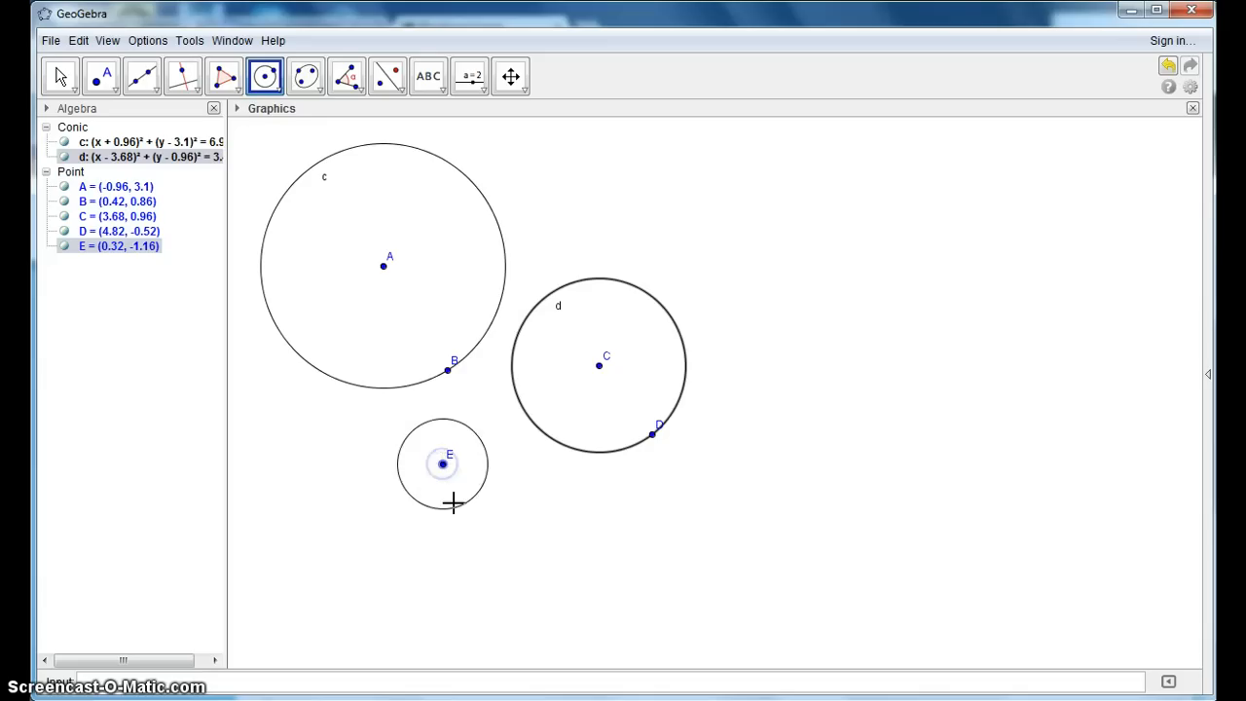
- Complete the circle centred at E through about (0.78, -2.44), and place one point on the upper arc of each of the three circles
{"action": "left_click", "coordinate": [465, 523]}
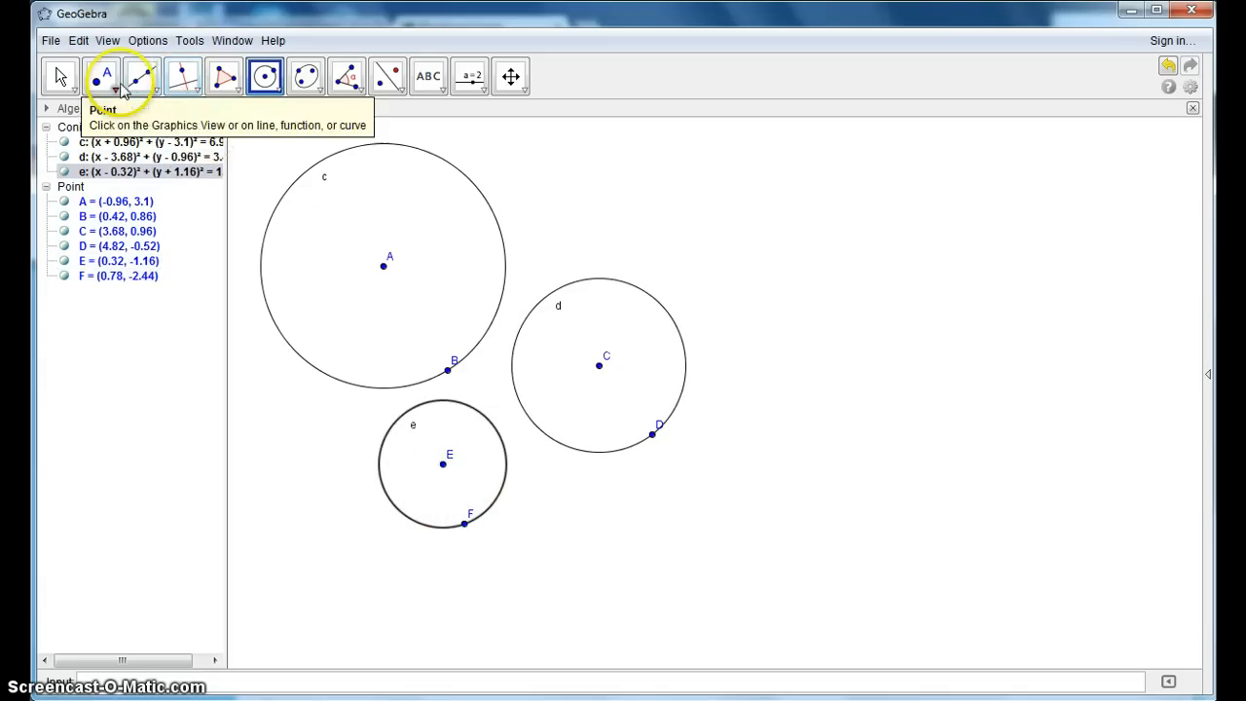
{"action": "left_click", "coordinate": [116, 93]}
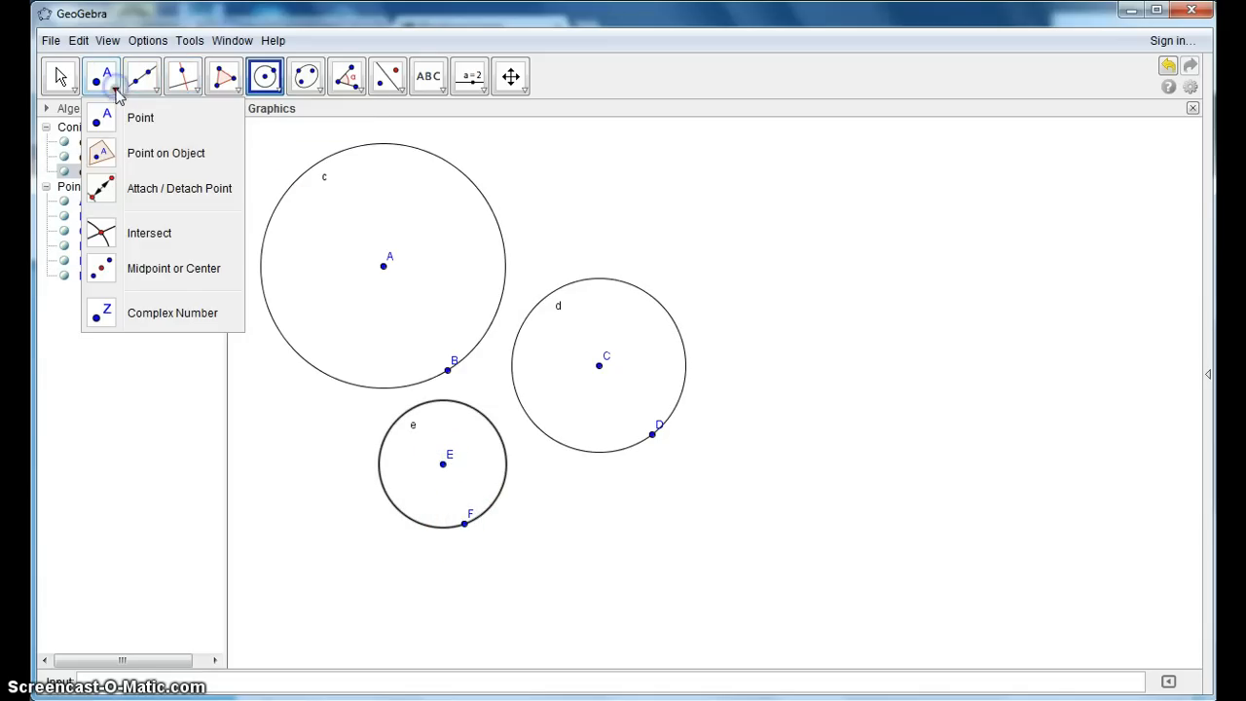
{"action": "left_click", "coordinate": [124, 148]}
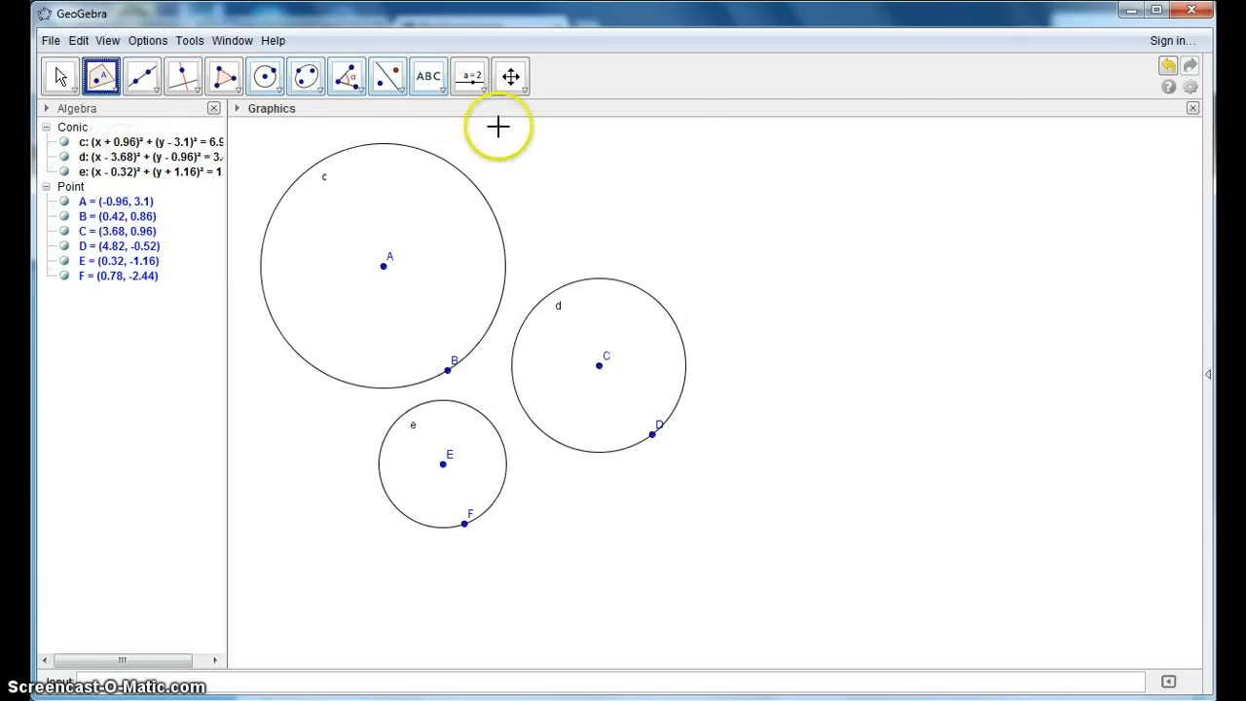
{"action": "left_click", "coordinate": [473, 182]}
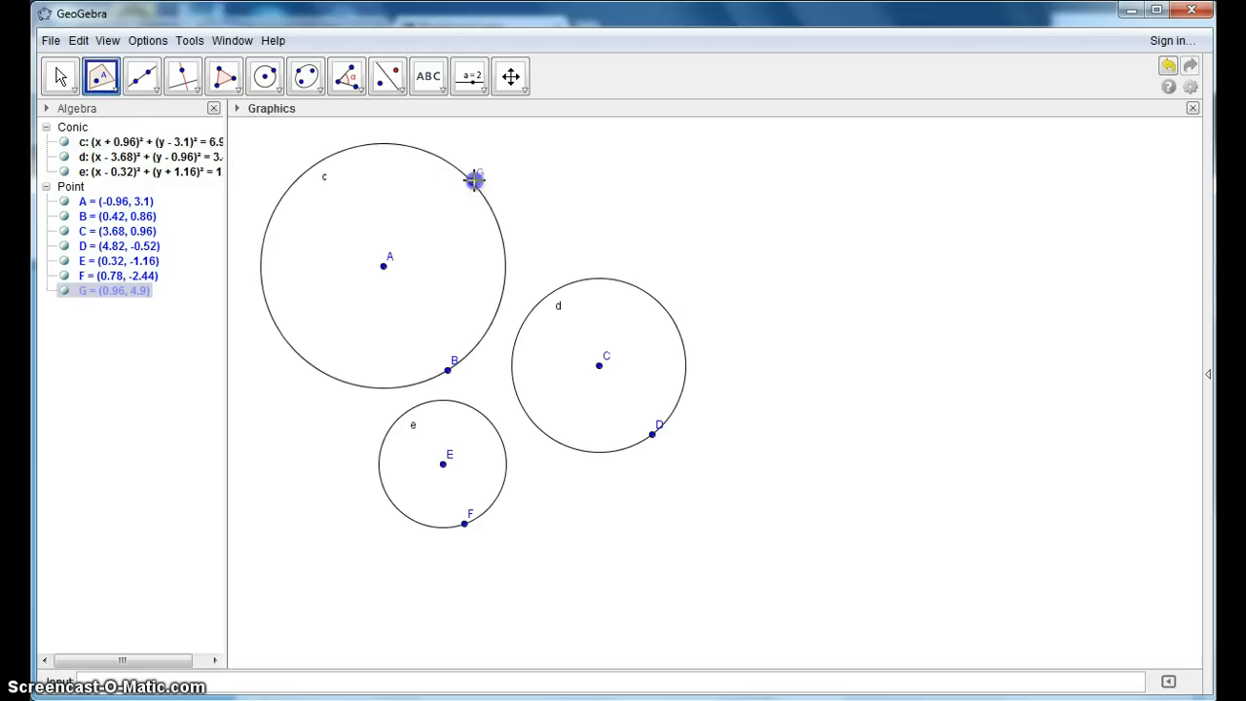
{"action": "left_click", "coordinate": [619, 281]}
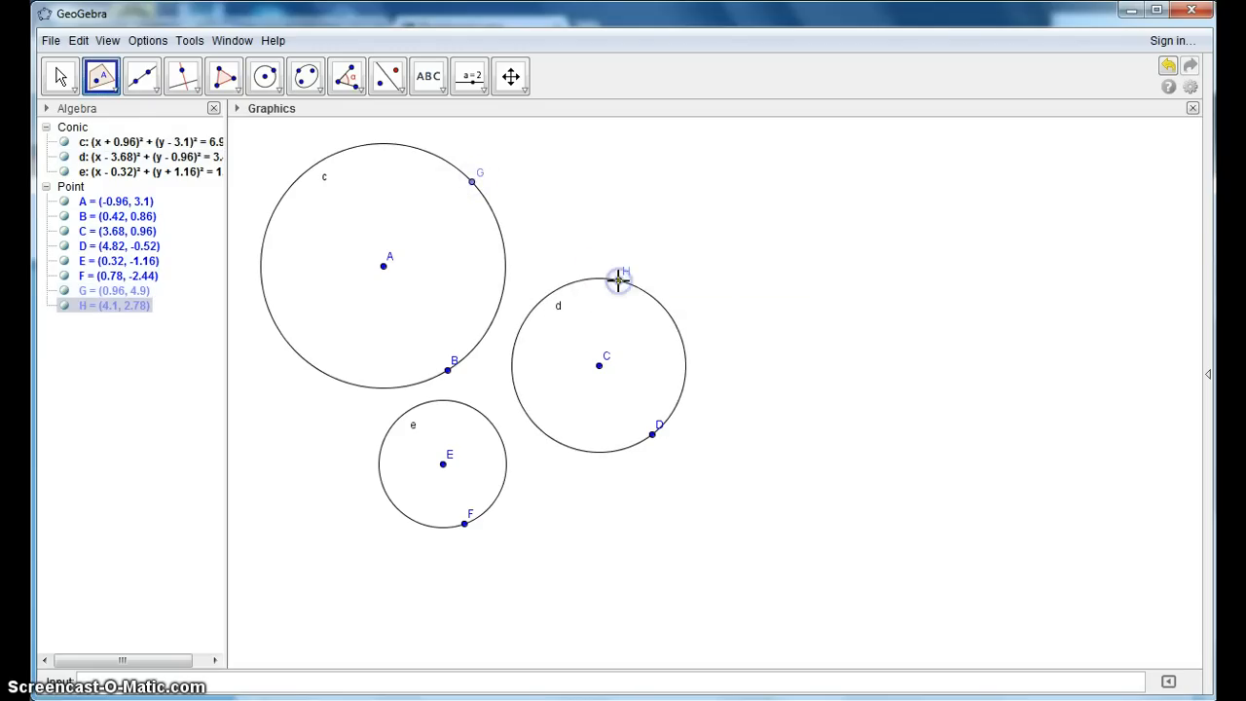
{"action": "left_click", "coordinate": [463, 402]}
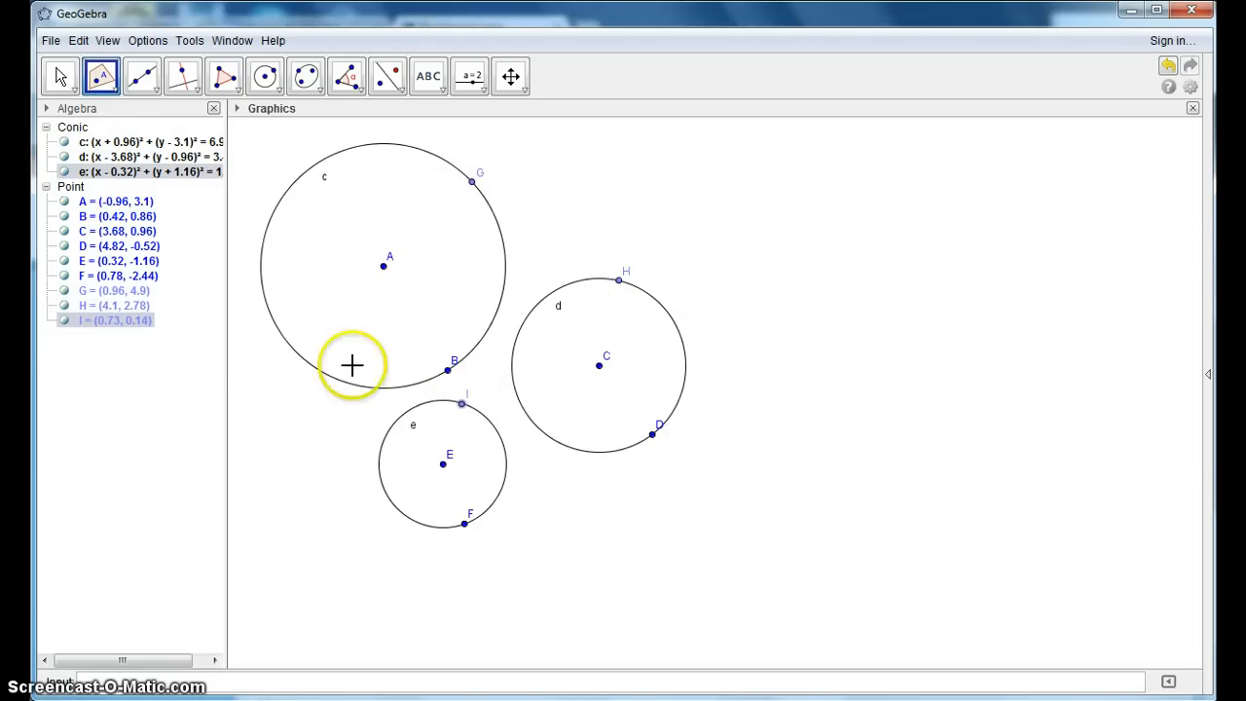
- Draw a triangle with the Polygon tool through the points G, I and H on the three circles
{"action": "left_click", "coordinate": [223, 78]}
{"action": "left_click", "coordinate": [473, 183]}
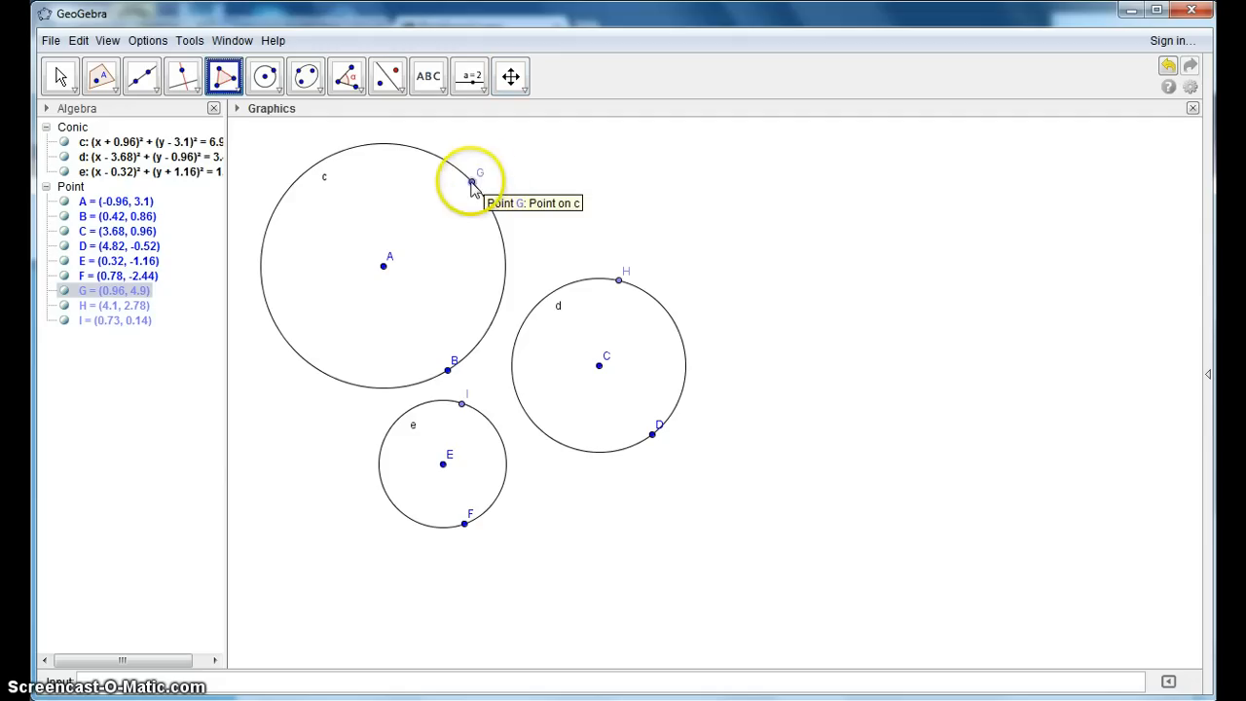
{"action": "left_click", "coordinate": [464, 404]}
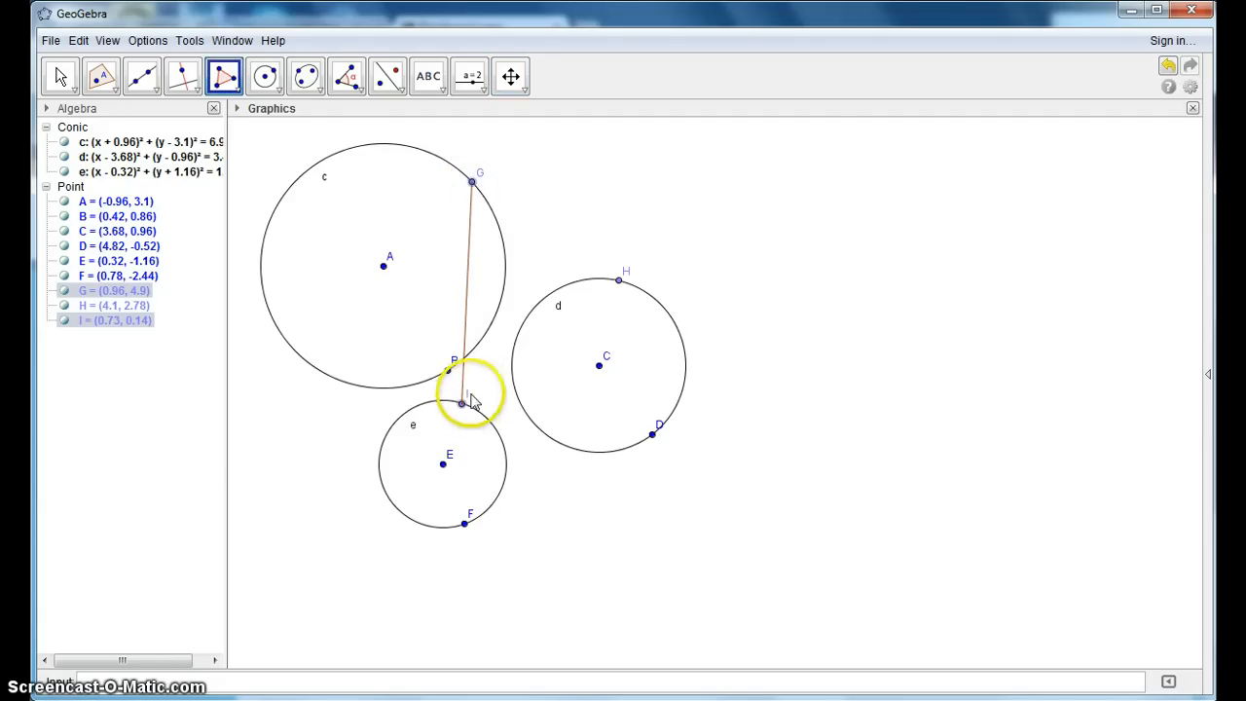
{"action": "left_click", "coordinate": [621, 282]}
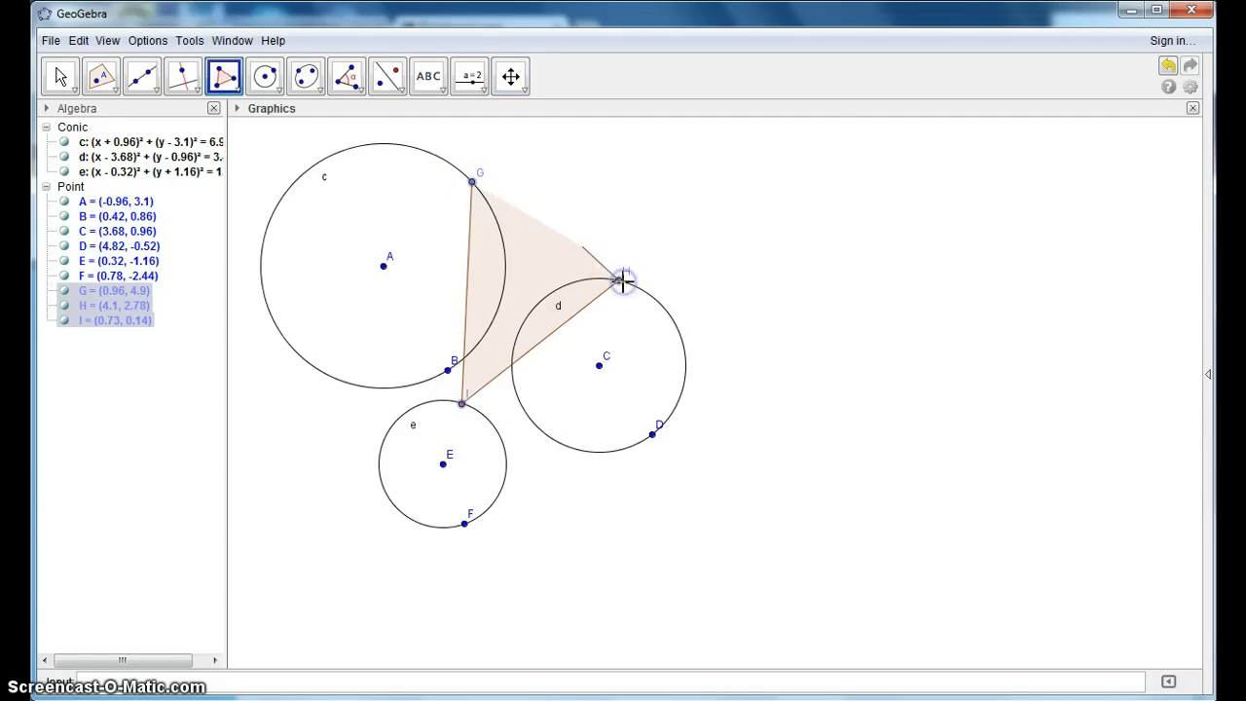
{"action": "left_click", "coordinate": [473, 184]}
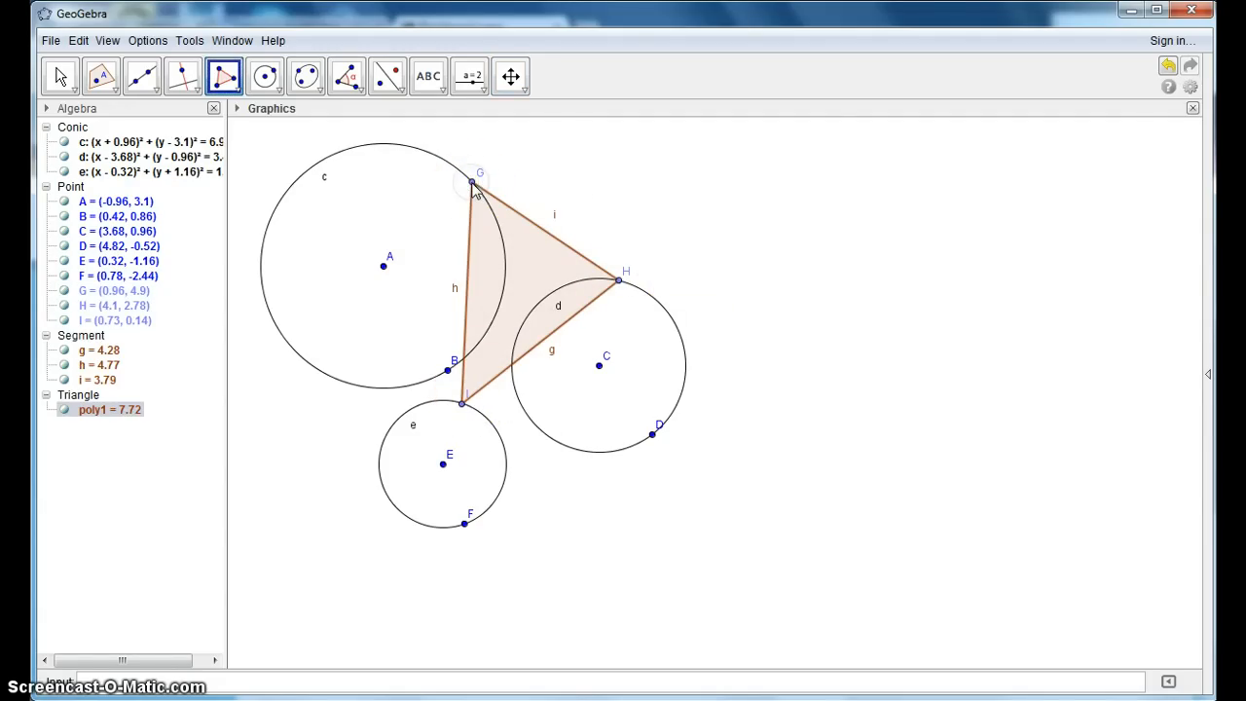
- Insert a button below the circles with the caption Animate and the GeoGebra script StartAnimation[G,H,I]
{"action": "left_click", "coordinate": [475, 82]}
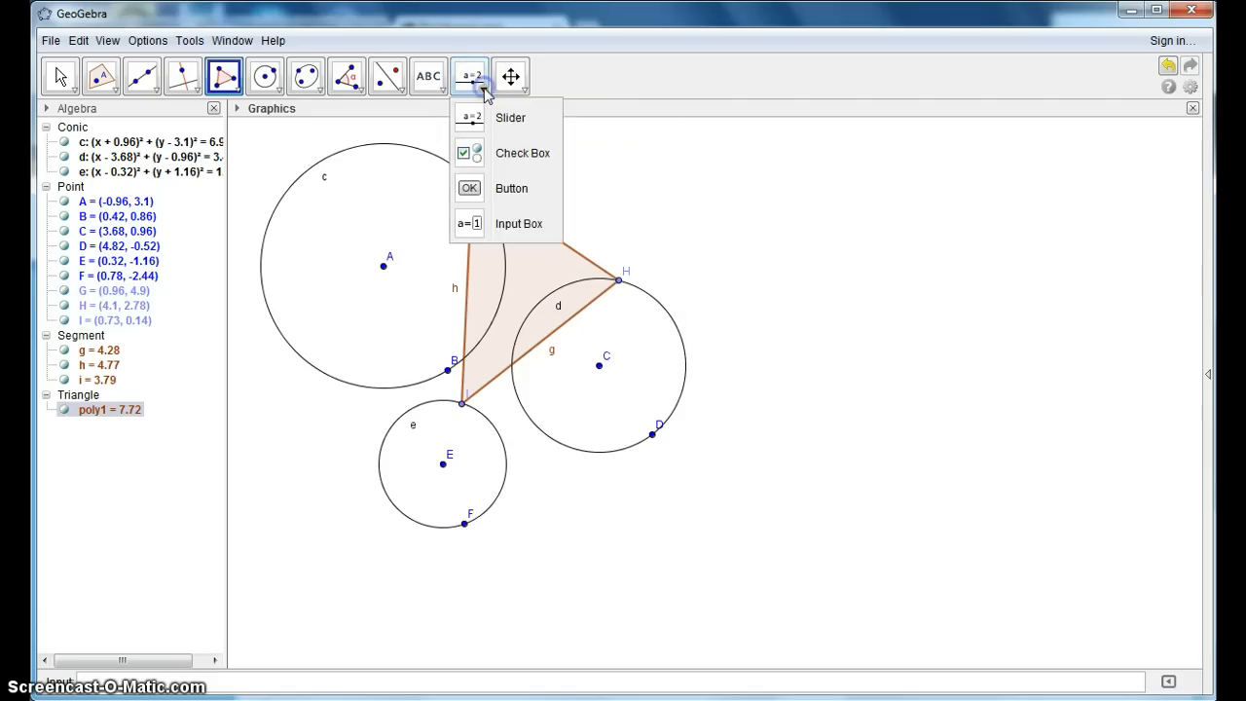
{"action": "left_click", "coordinate": [496, 188]}
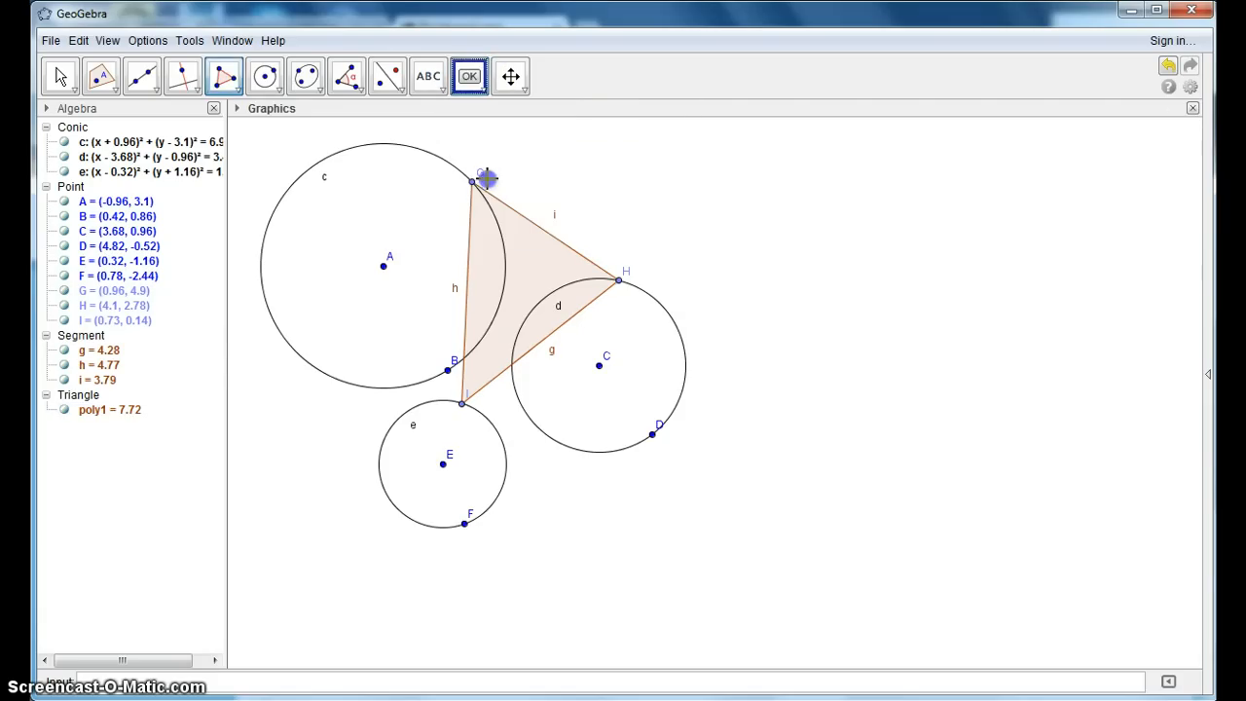
{"action": "left_click", "coordinate": [292, 581]}
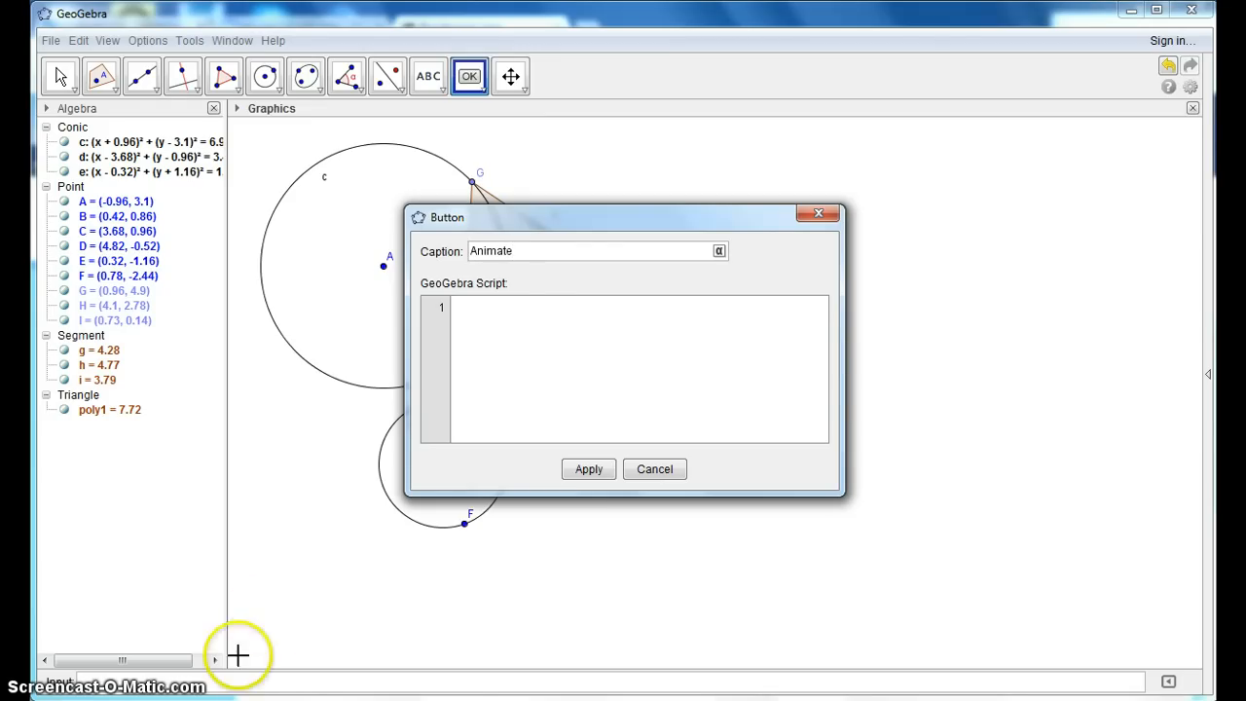
{"action": "left_click", "coordinate": [547, 325]}
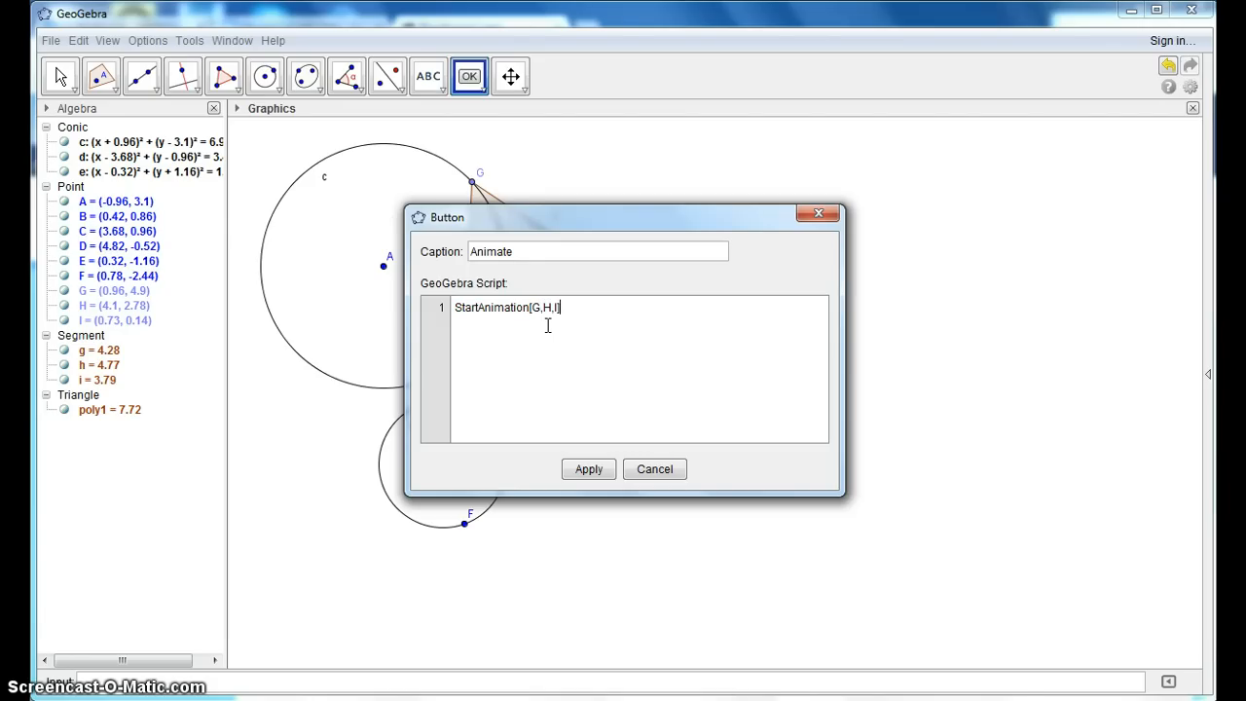
{"action": "left_click", "coordinate": [590, 469]}
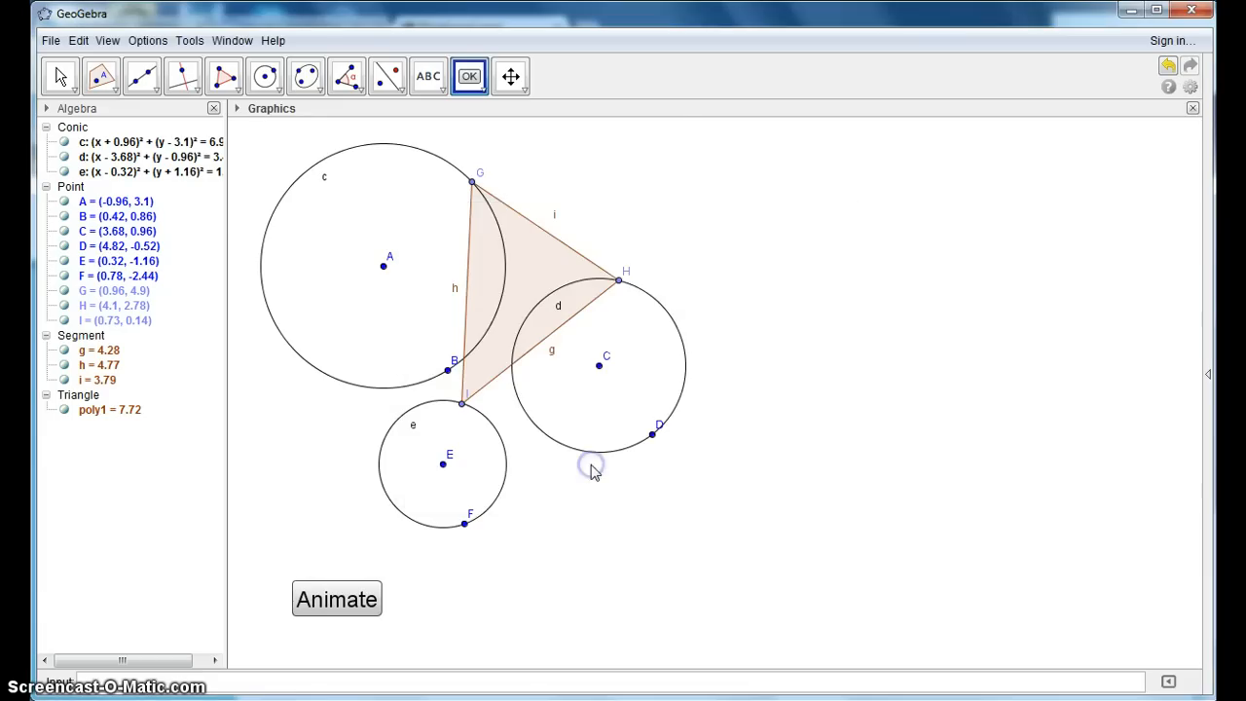
- Add a button captioned Stop with the script StartAnimation[False], and position it level with and close beside the Animate button
{"action": "left_click", "coordinate": [470, 86]}
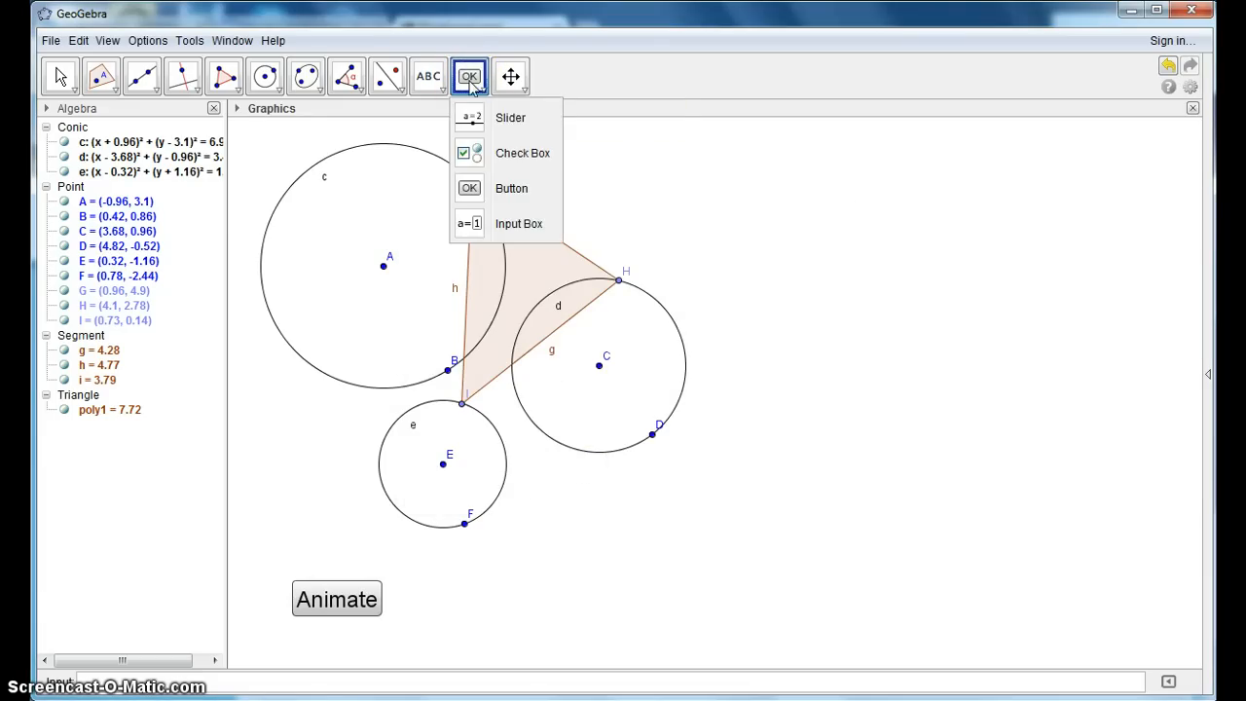
{"action": "left_click", "coordinate": [436, 598]}
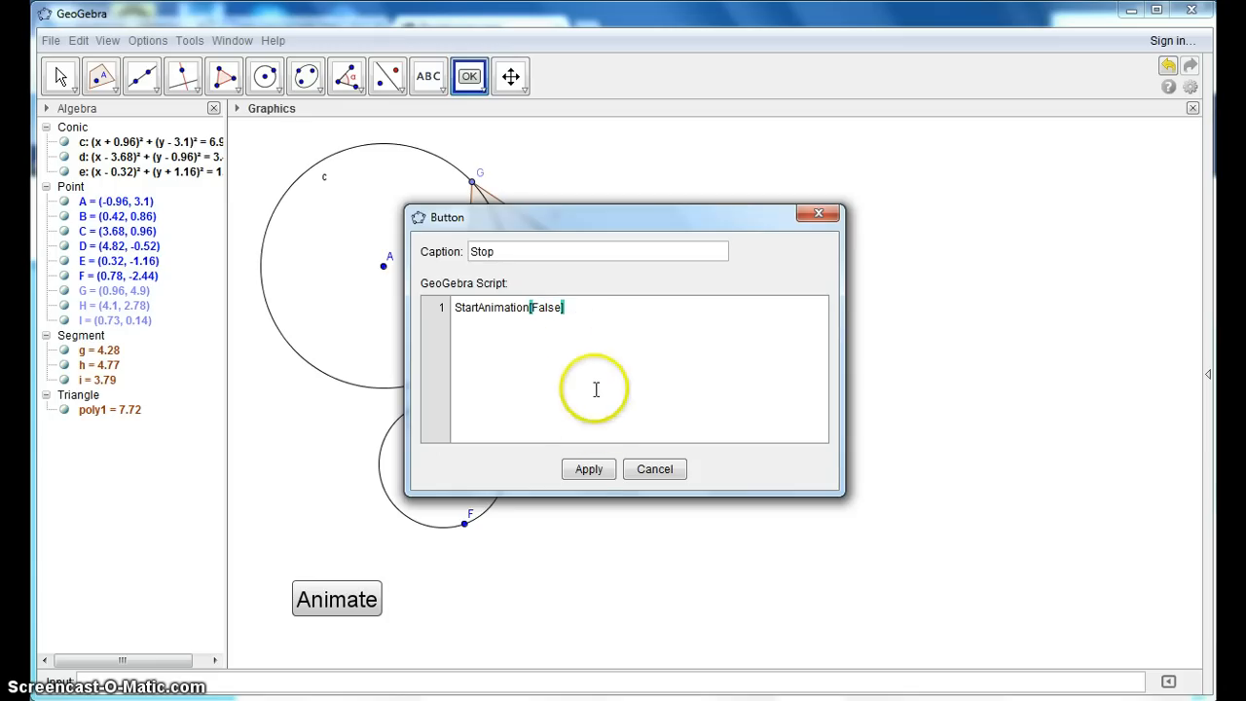
{"action": "left_click", "coordinate": [586, 466]}
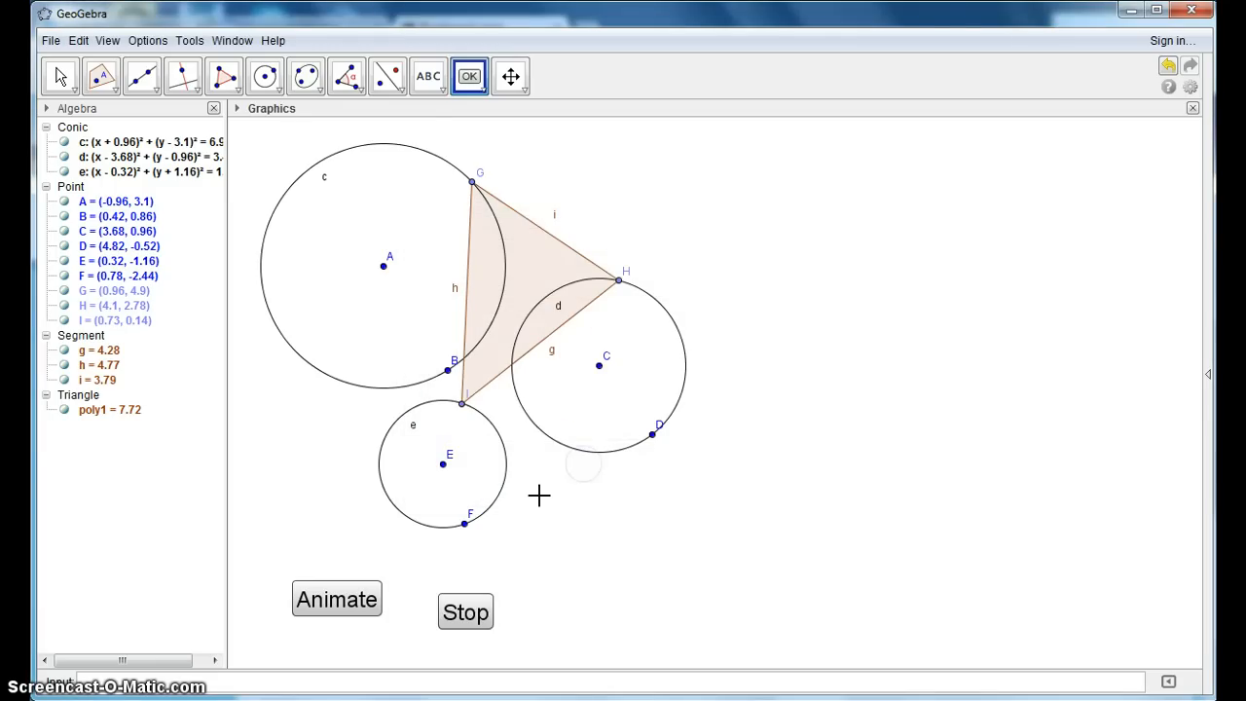
{"action": "left_click", "coordinate": [473, 619]}
{"action": "left_click_drag", "start_coordinate": [470, 605], "coordinate": [434, 596]}
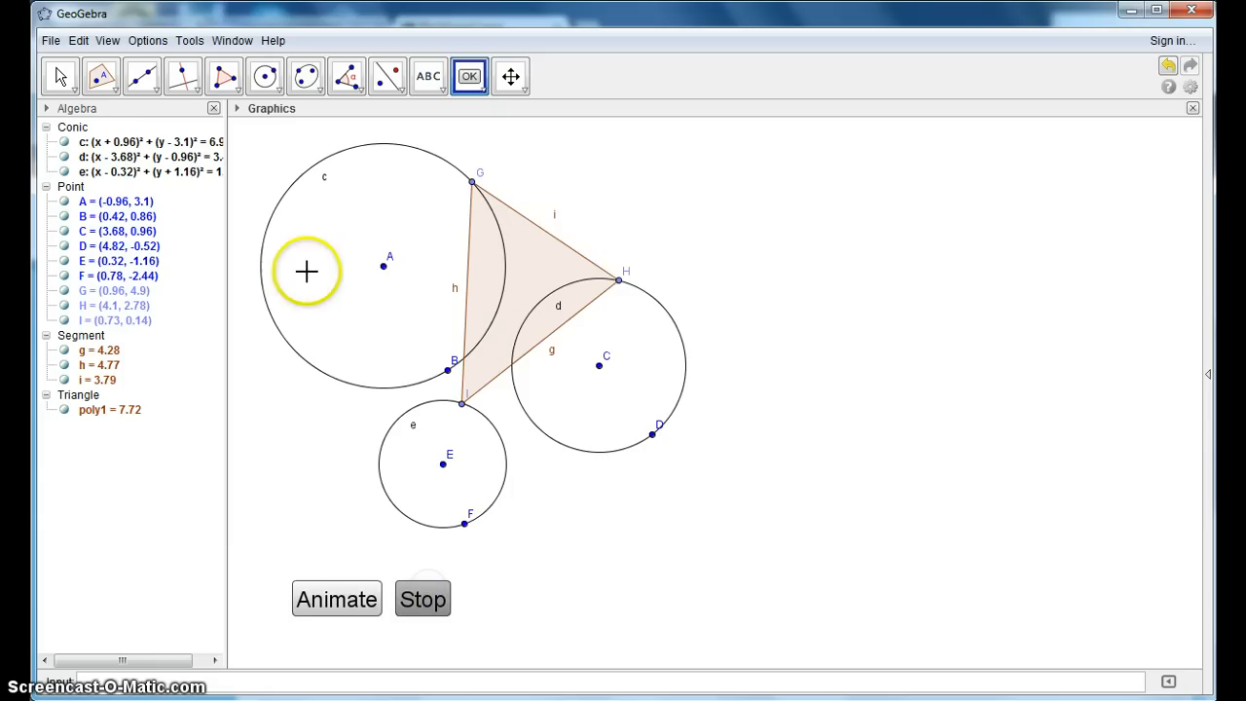
- Test both buttons by starting the triangle's animation and stopping it again
{"action": "left_click", "coordinate": [60, 76]}
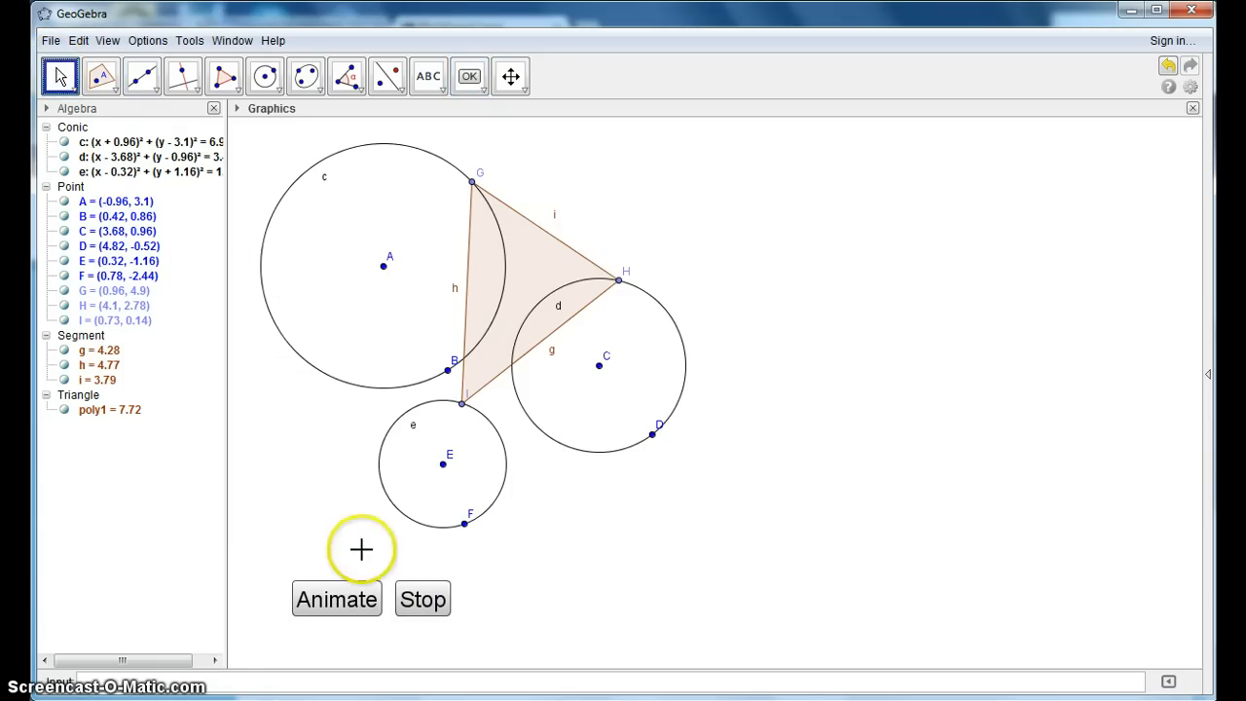
{"action": "left_click", "coordinate": [331, 594]}
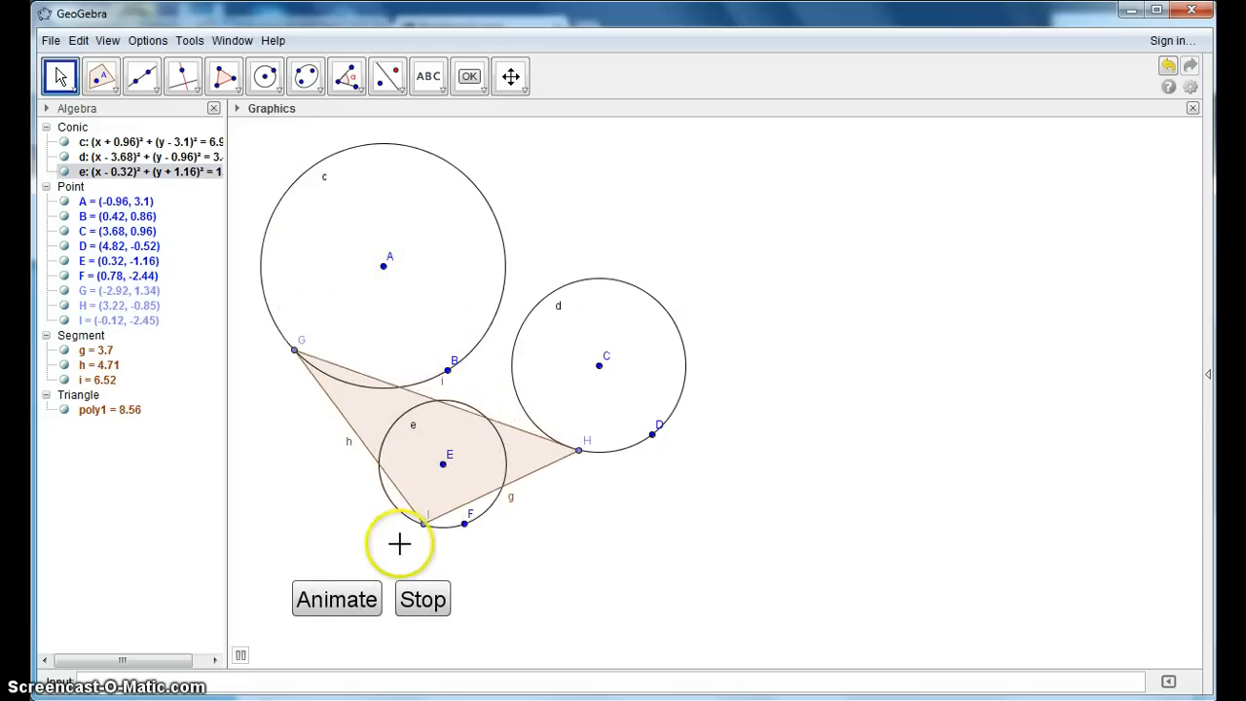
{"action": "left_click", "coordinate": [438, 599]}
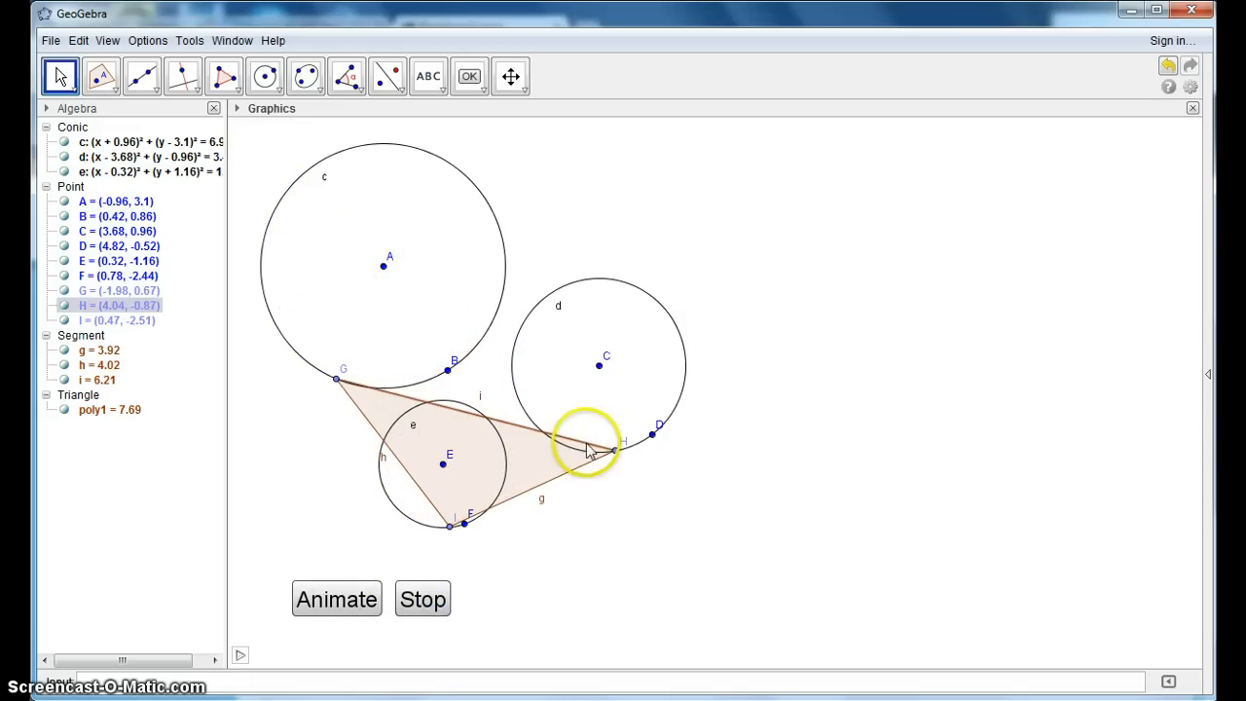
- Set point H's animation speed to 3 and its repeat mode to Decreasing in its object properties
{"action": "right_click", "coordinate": [616, 452]}
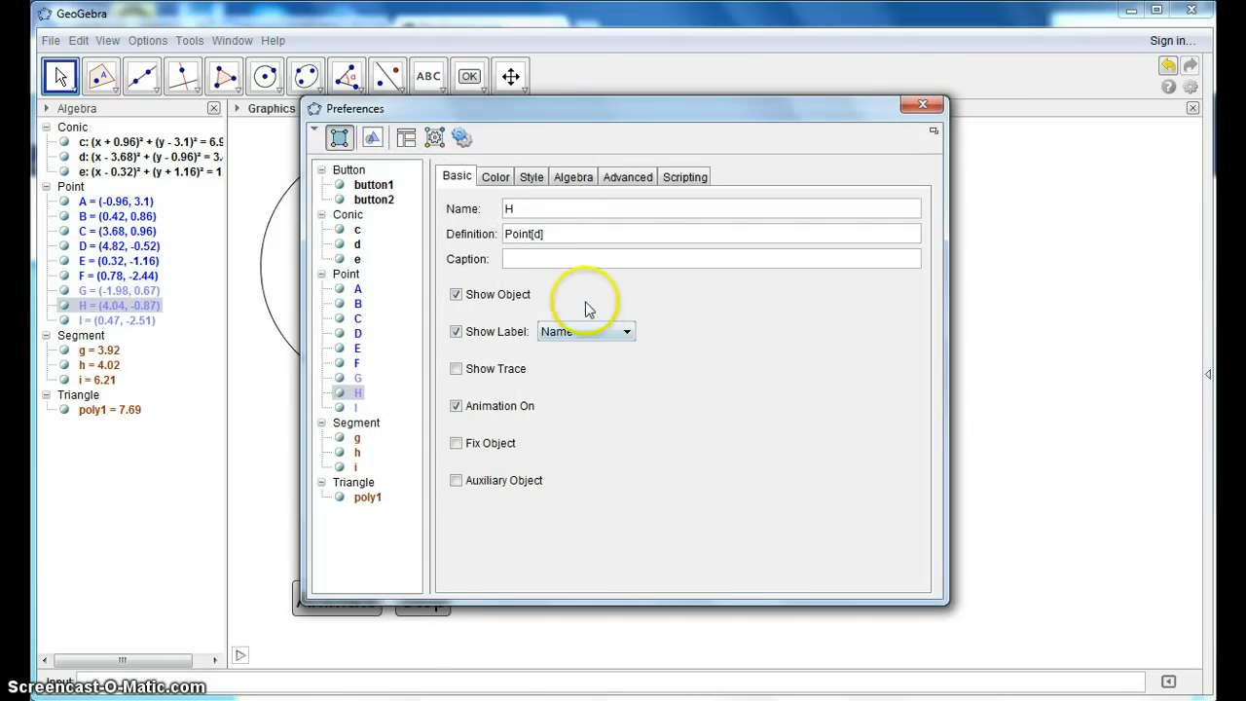
{"action": "left_click", "coordinate": [566, 176]}
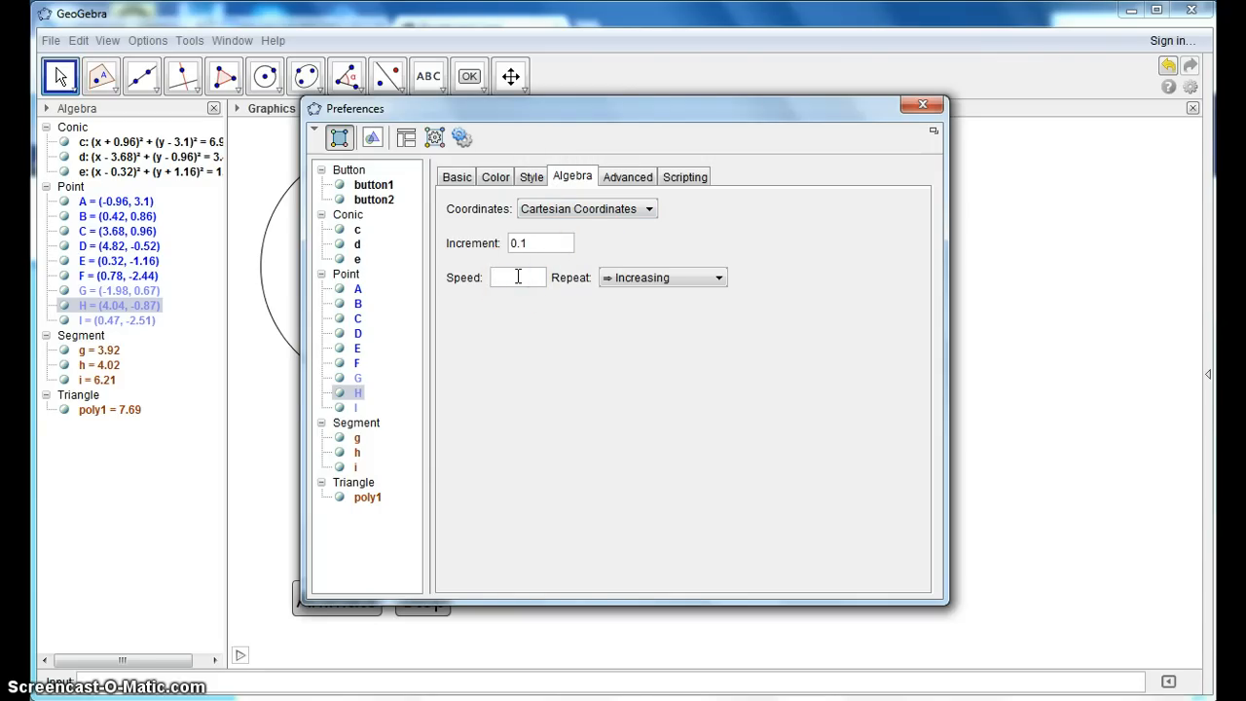
{"action": "left_click", "coordinate": [718, 278]}
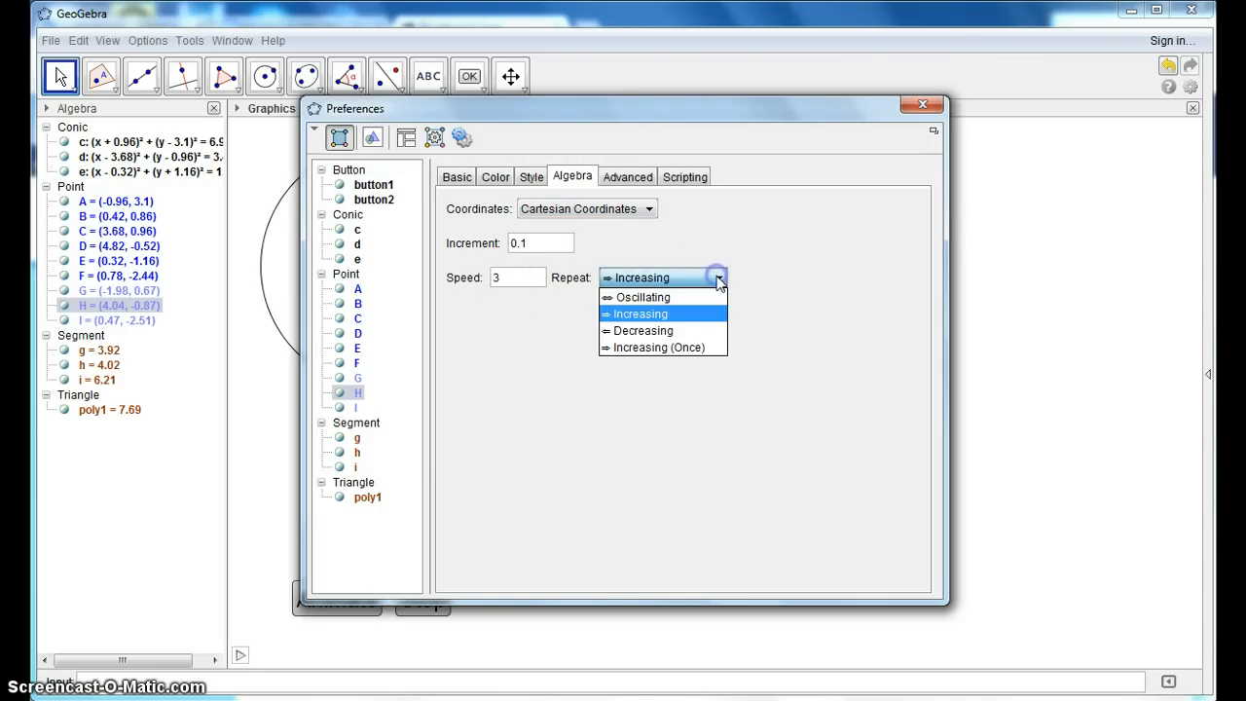
{"action": "left_click", "coordinate": [676, 332]}
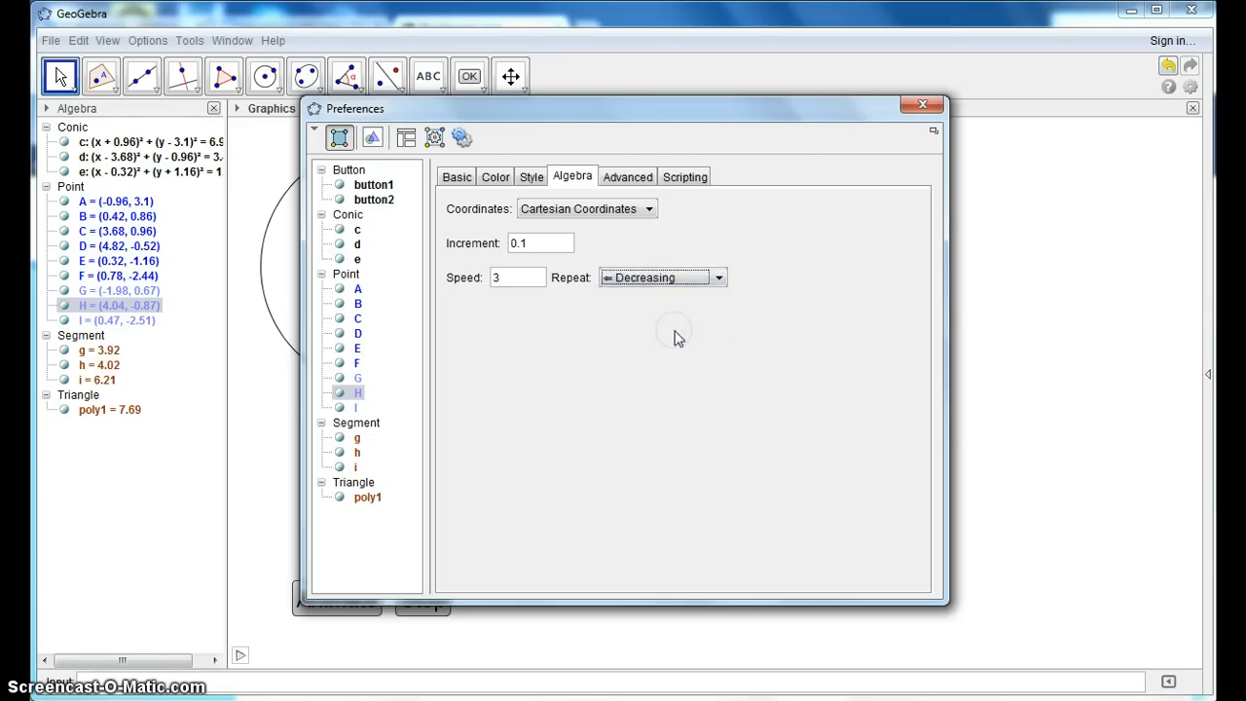
{"action": "left_click", "coordinate": [928, 105]}
- Set point G's animation speed to 0.5 in its object properties
{"action": "left_click", "coordinate": [335, 379], "text": "ctrl"}
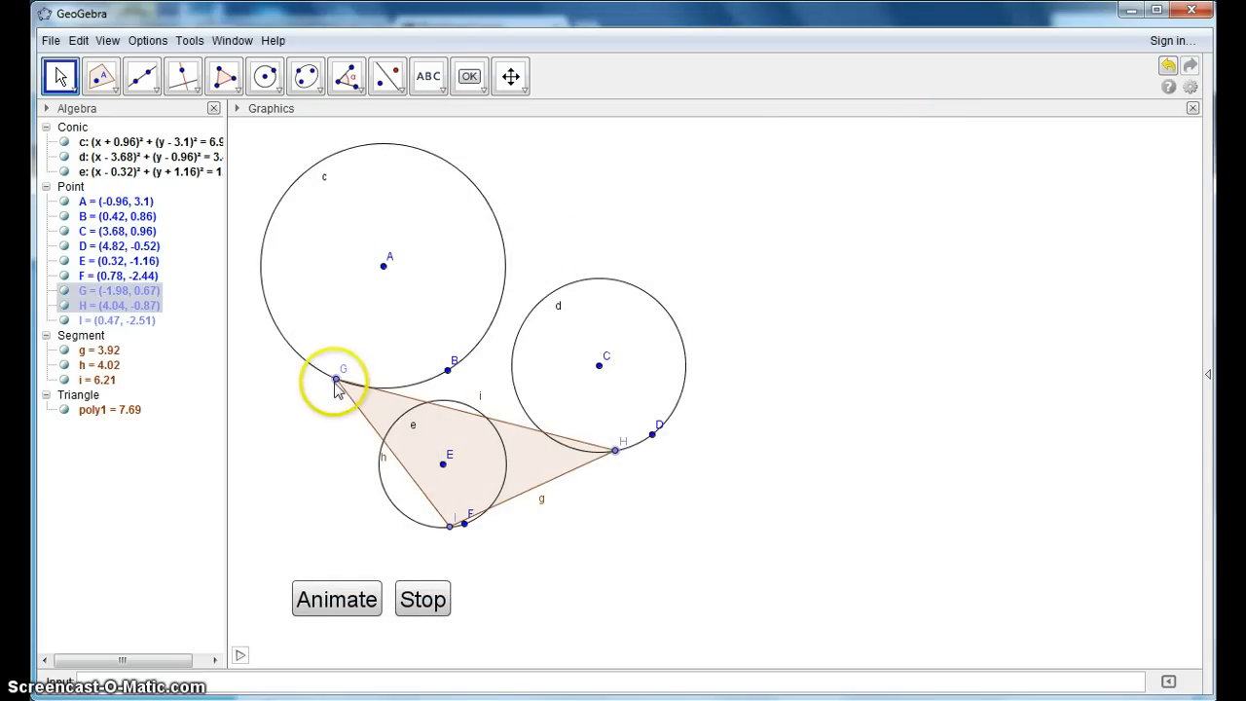
{"action": "right_click", "coordinate": [336, 380]}
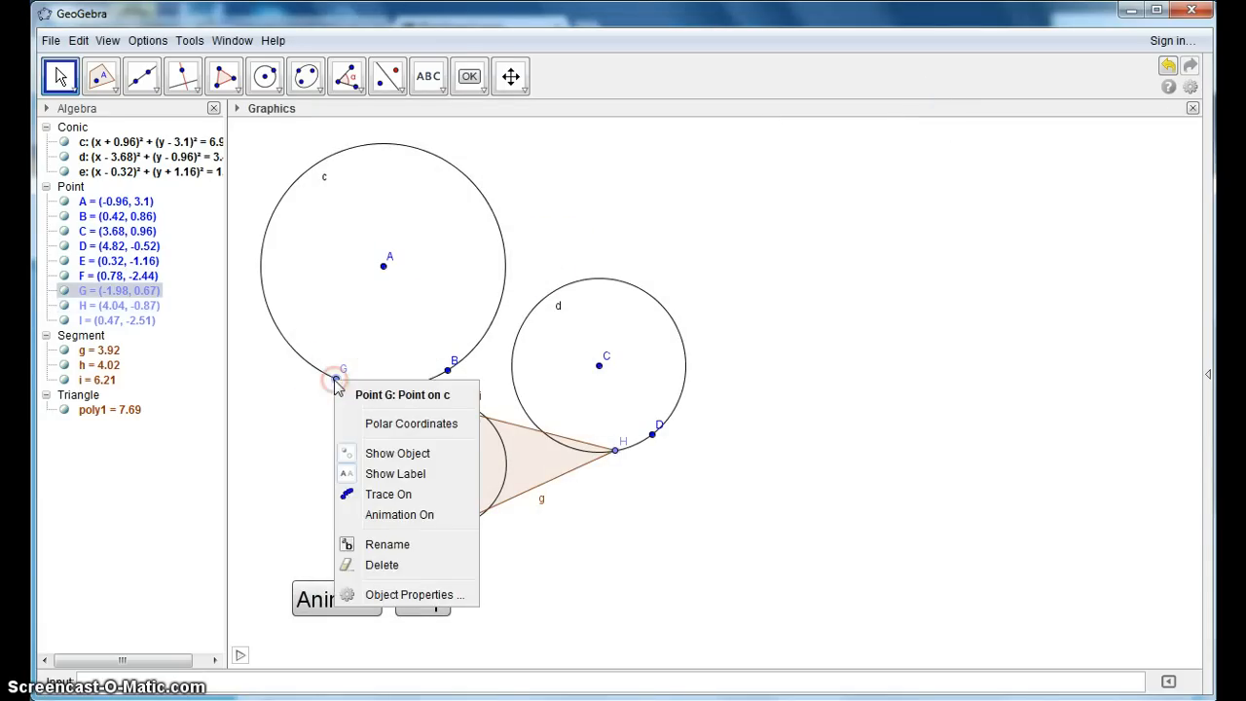
{"action": "left_click", "coordinate": [393, 594]}
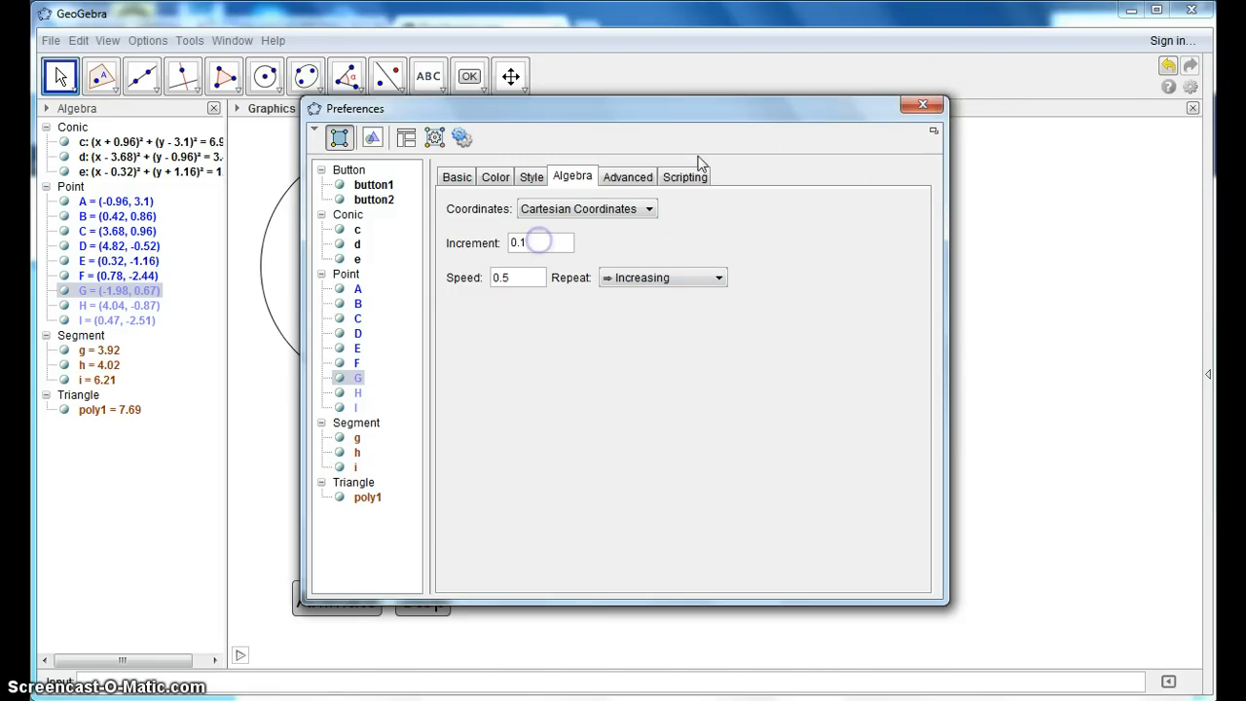
{"action": "left_click", "coordinate": [922, 105]}
- Run the animation with the changed speeds of G and H, and stop it after watching the triangle move
{"action": "left_click", "coordinate": [334, 600]}
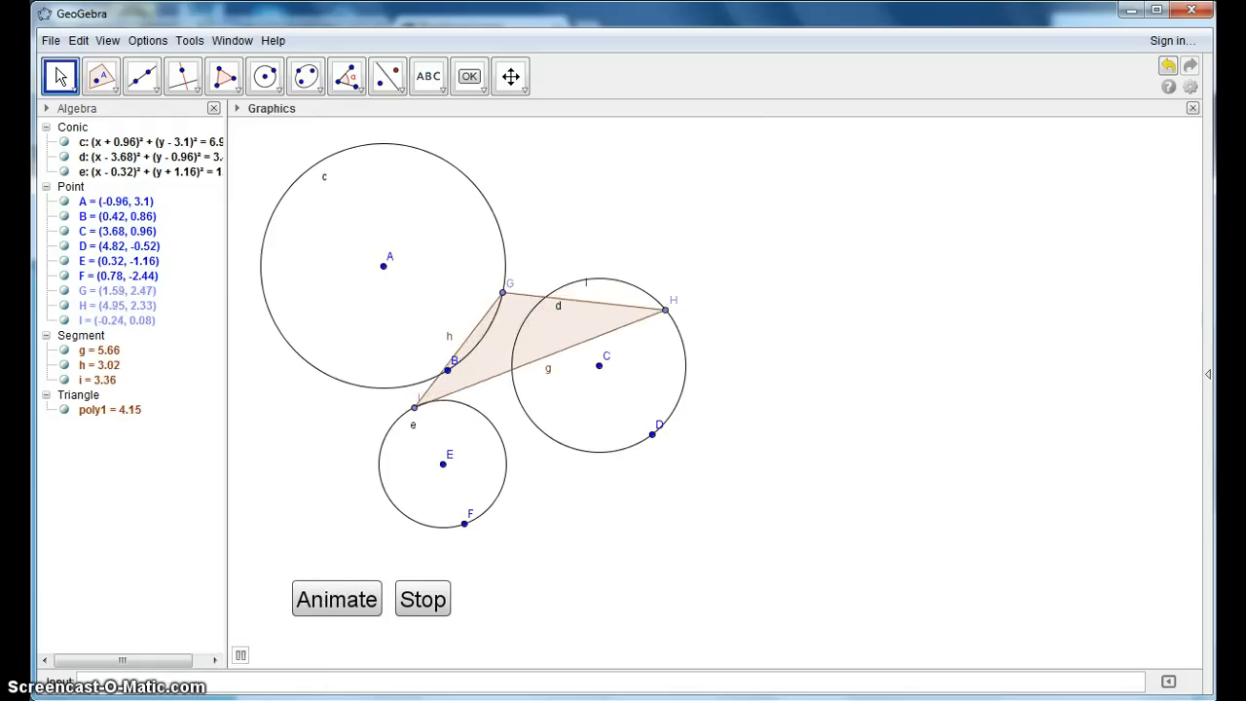
{"action": "left_click", "coordinate": [372, 616]}
{"action": "left_click", "coordinate": [420, 601]}
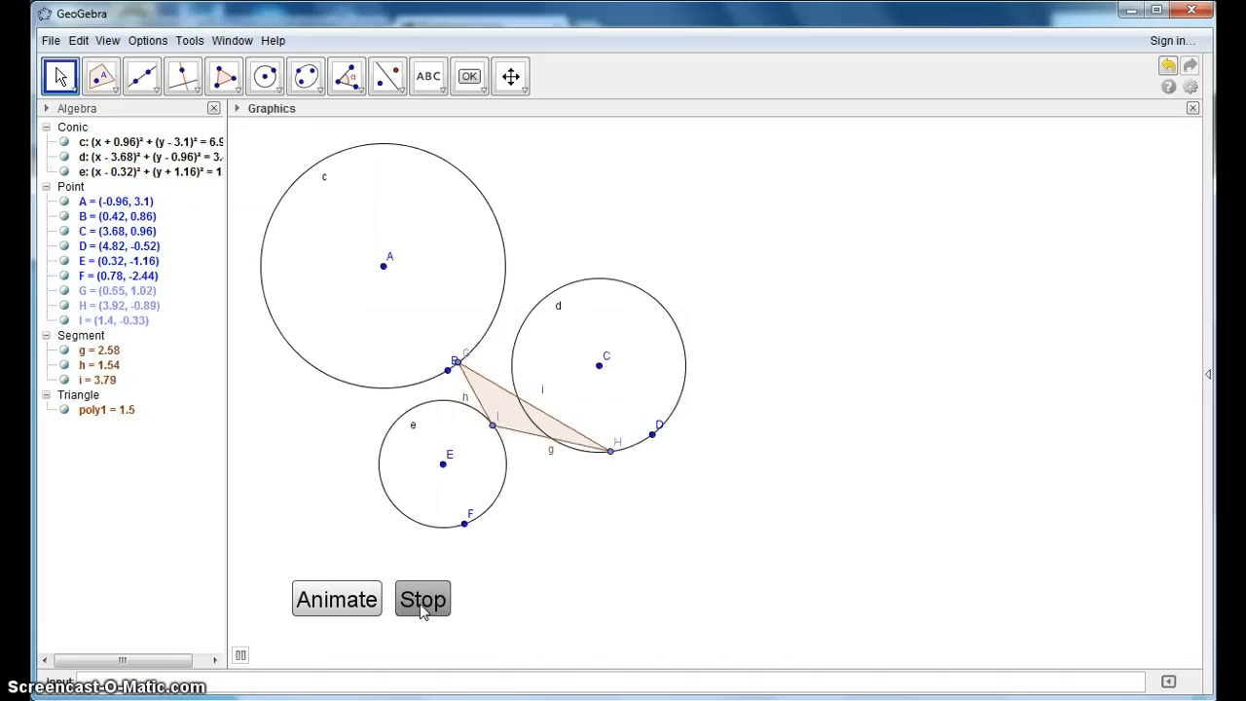
{"action": "left_click", "coordinate": [426, 600]}
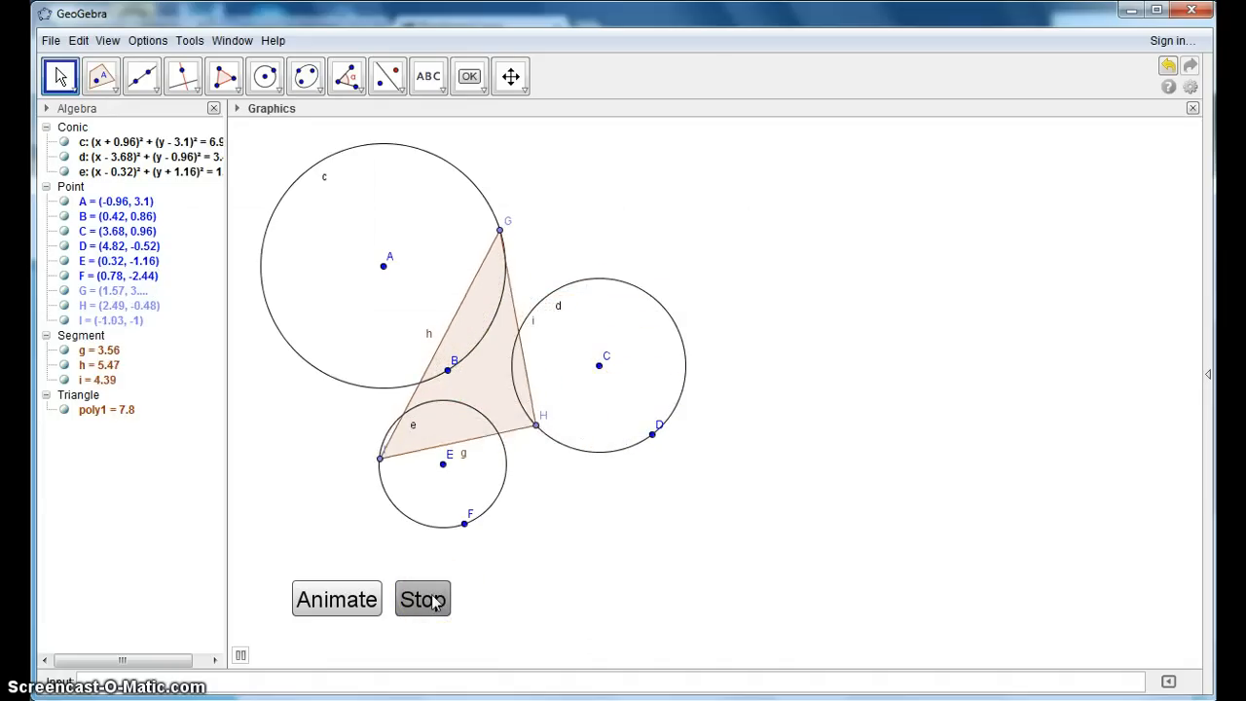
{"action": "left_click", "coordinate": [433, 596]}
- Hide the three circles c, d and e in the construction
{"action": "left_click", "coordinate": [58, 144]}
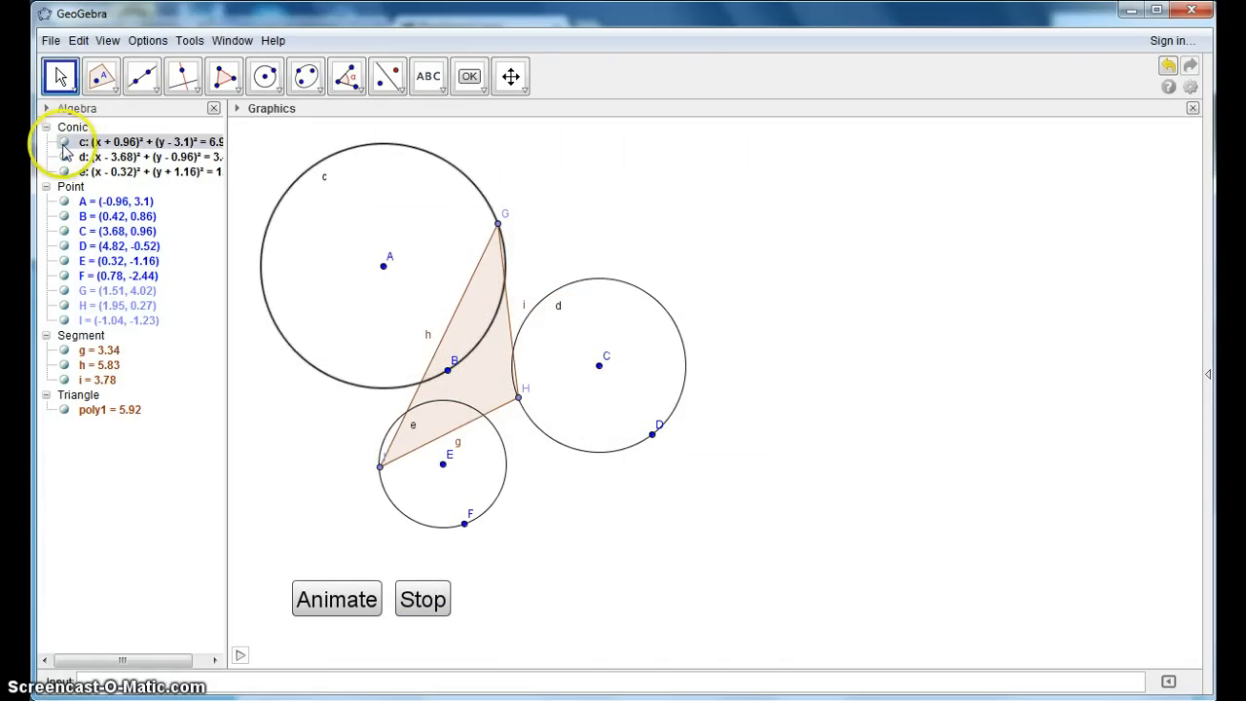
{"action": "left_click", "coordinate": [64, 142]}
{"action": "left_click", "coordinate": [63, 157]}
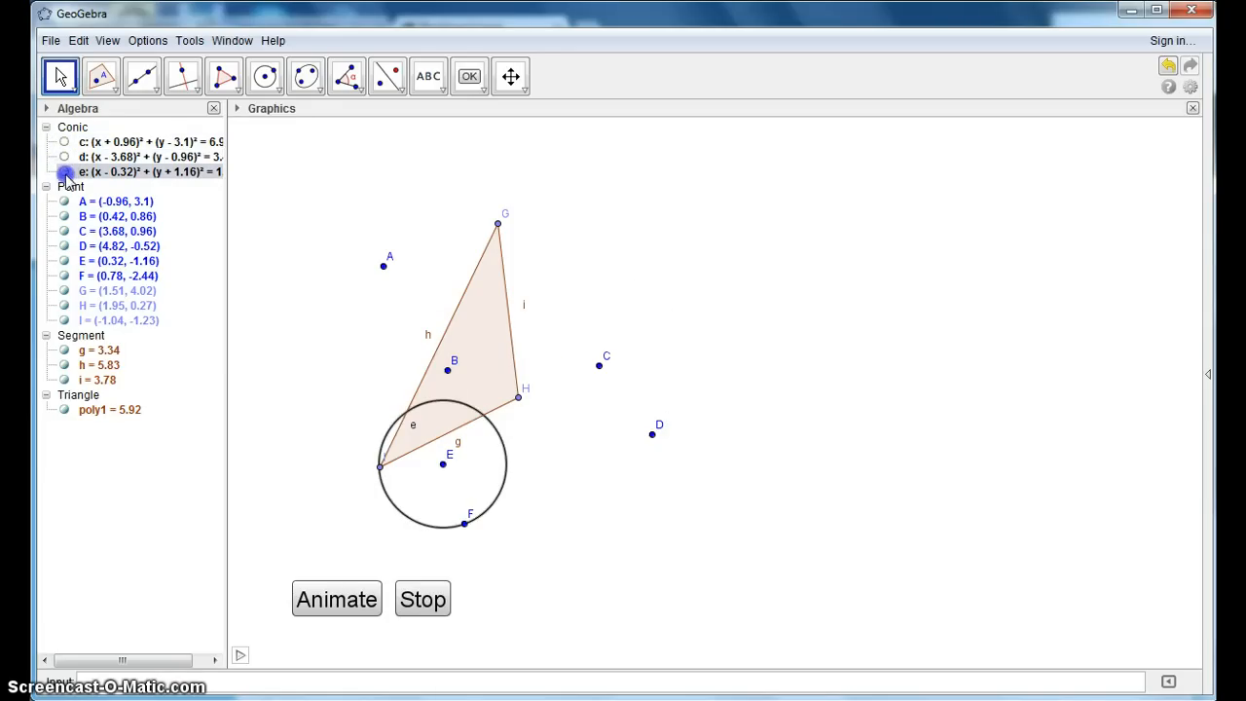
{"action": "left_click", "coordinate": [64, 172]}
- Hide points A through I in the construction
{"action": "left_click", "coordinate": [64, 201]}
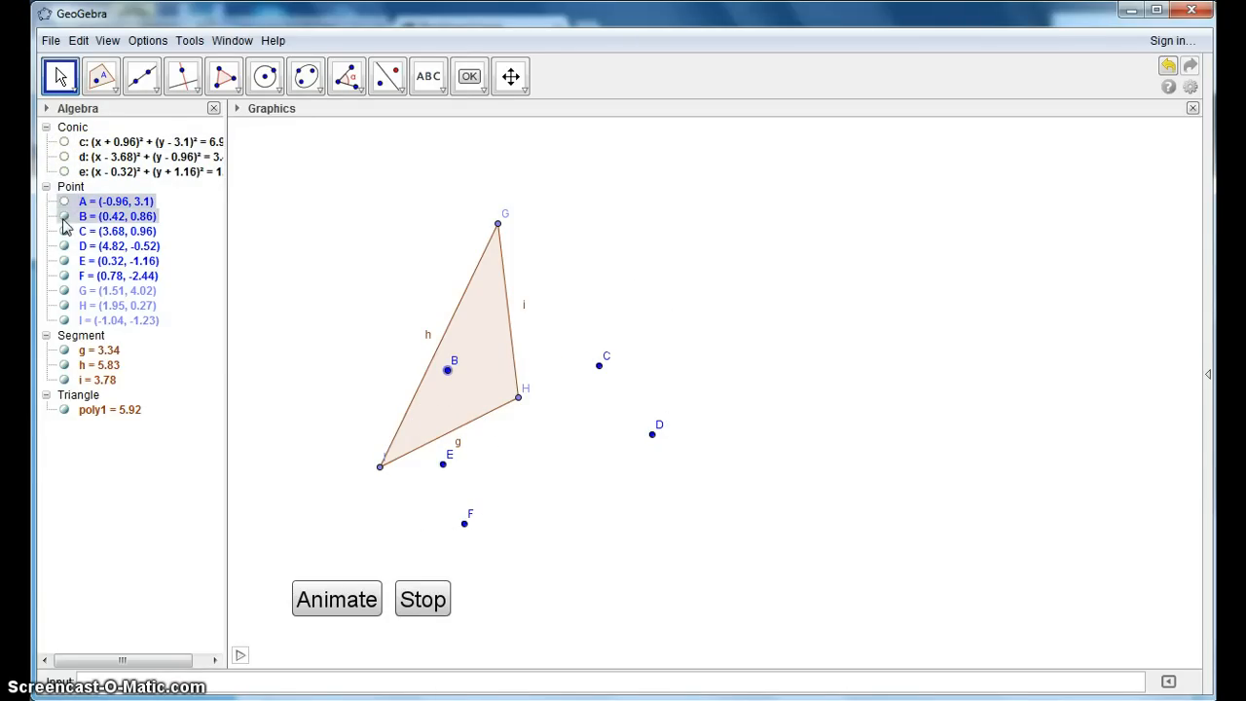
{"action": "left_click", "coordinate": [64, 216]}
{"action": "left_click", "coordinate": [64, 232]}
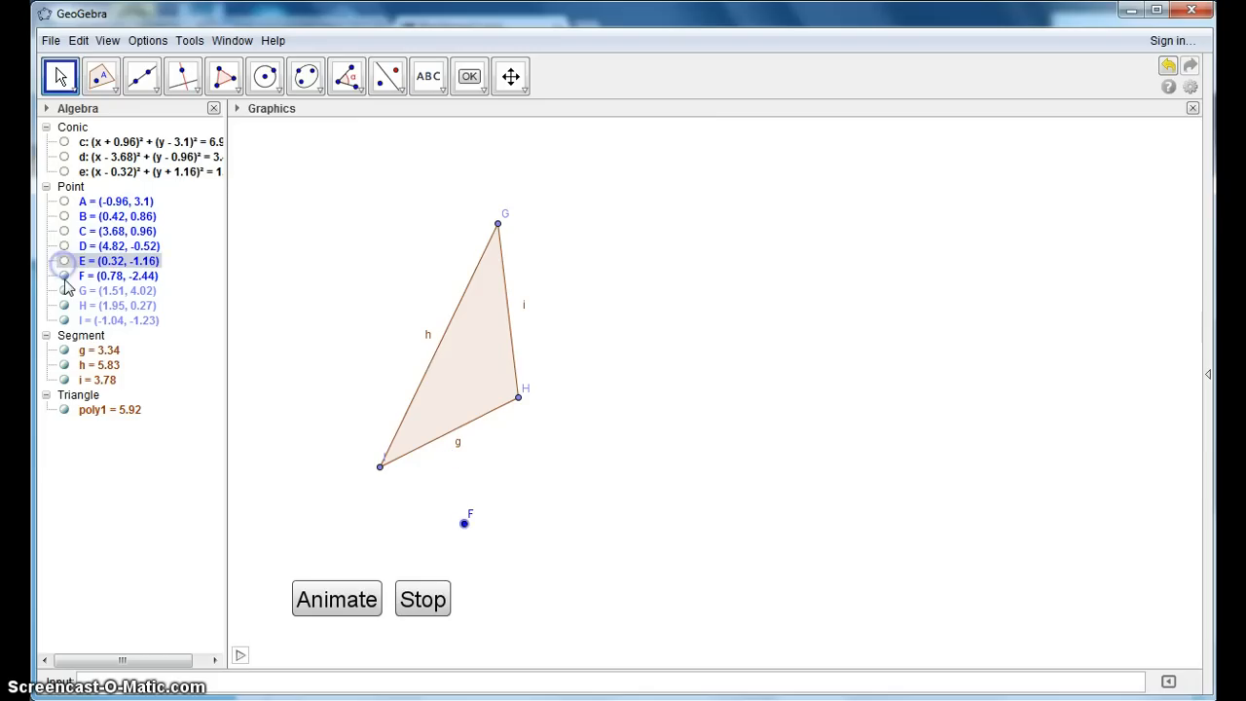
{"action": "left_click", "coordinate": [64, 276]}
{"action": "left_click", "coordinate": [64, 291]}
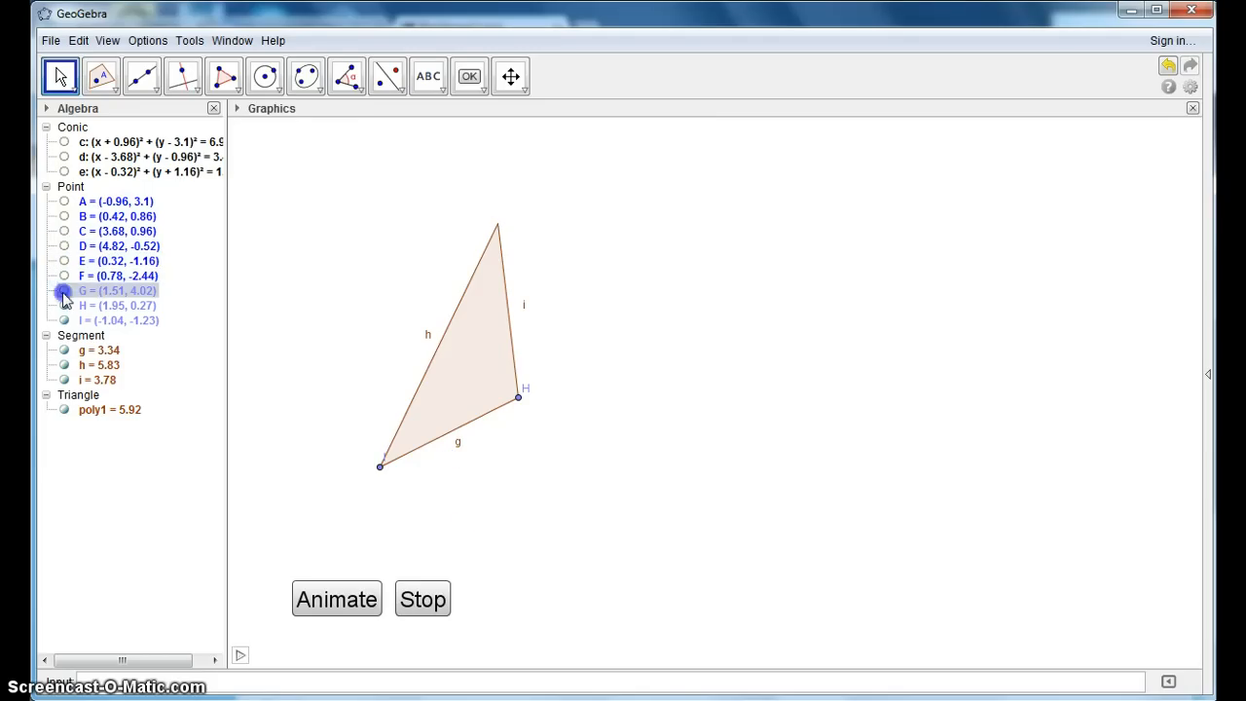
{"action": "left_click", "coordinate": [64, 306]}
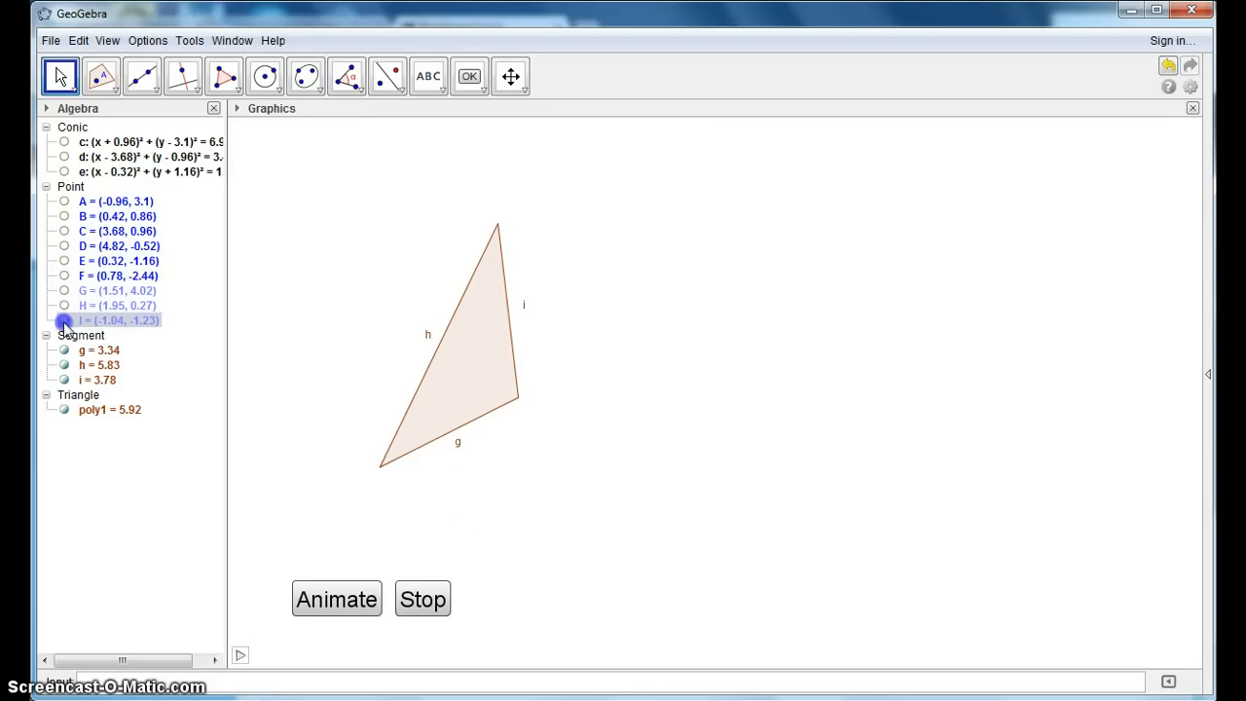
- Hide the triangle's segments g, h and i, and run the animation briefly before stopping it
{"action": "left_click", "coordinate": [64, 351]}
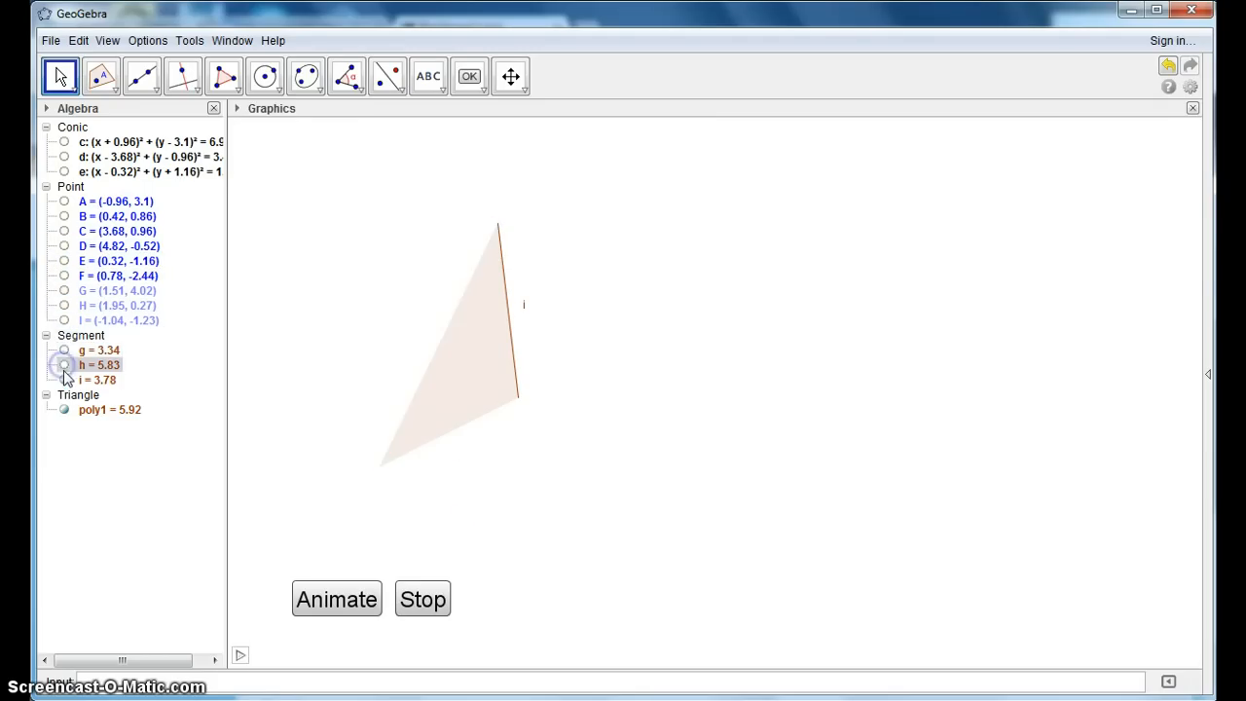
{"action": "left_click", "coordinate": [356, 596]}
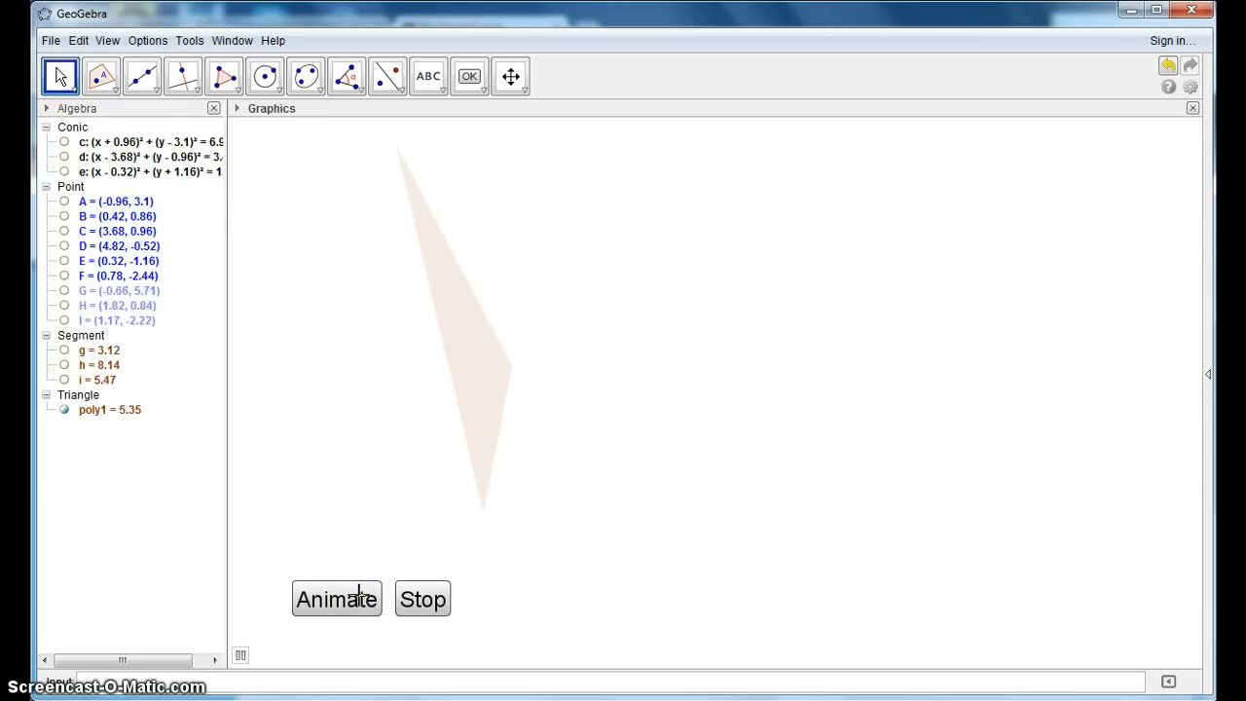
{"action": "left_click", "coordinate": [418, 598]}
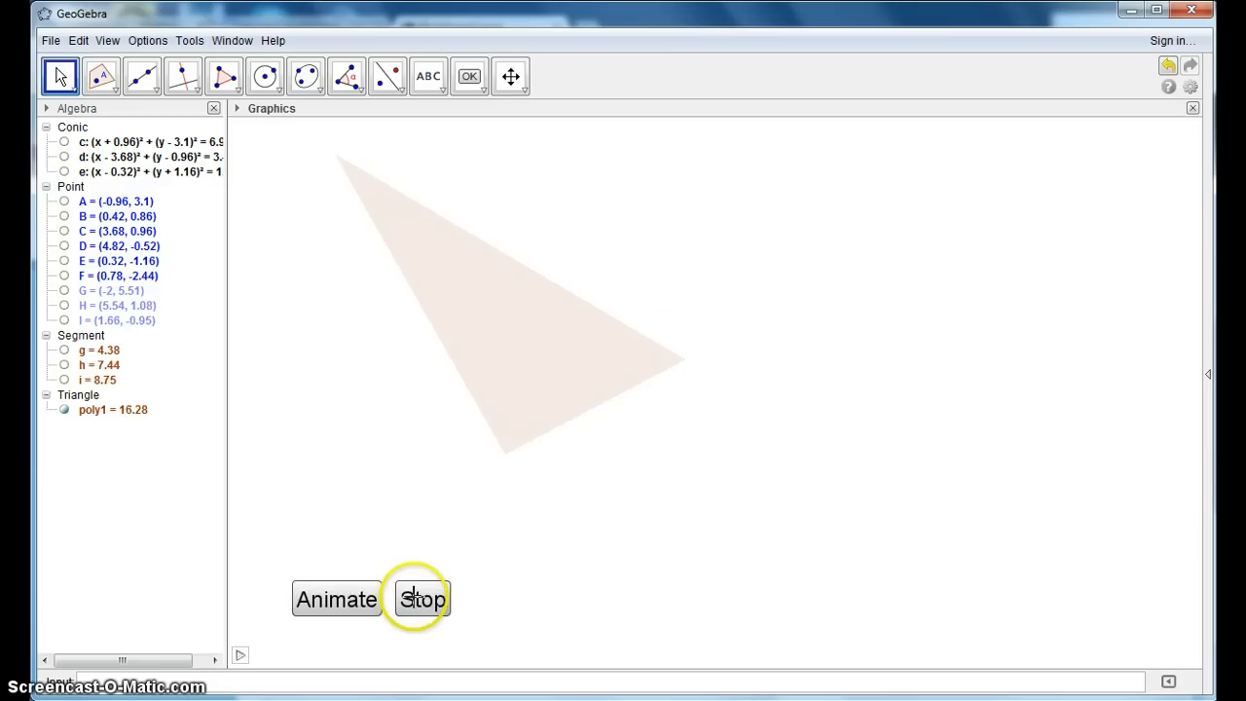
- Draw a slanted line across the triangle through two new points, at about (-0.5, 0.7) and (5.04, 3.22)
{"action": "left_click", "coordinate": [149, 88]}
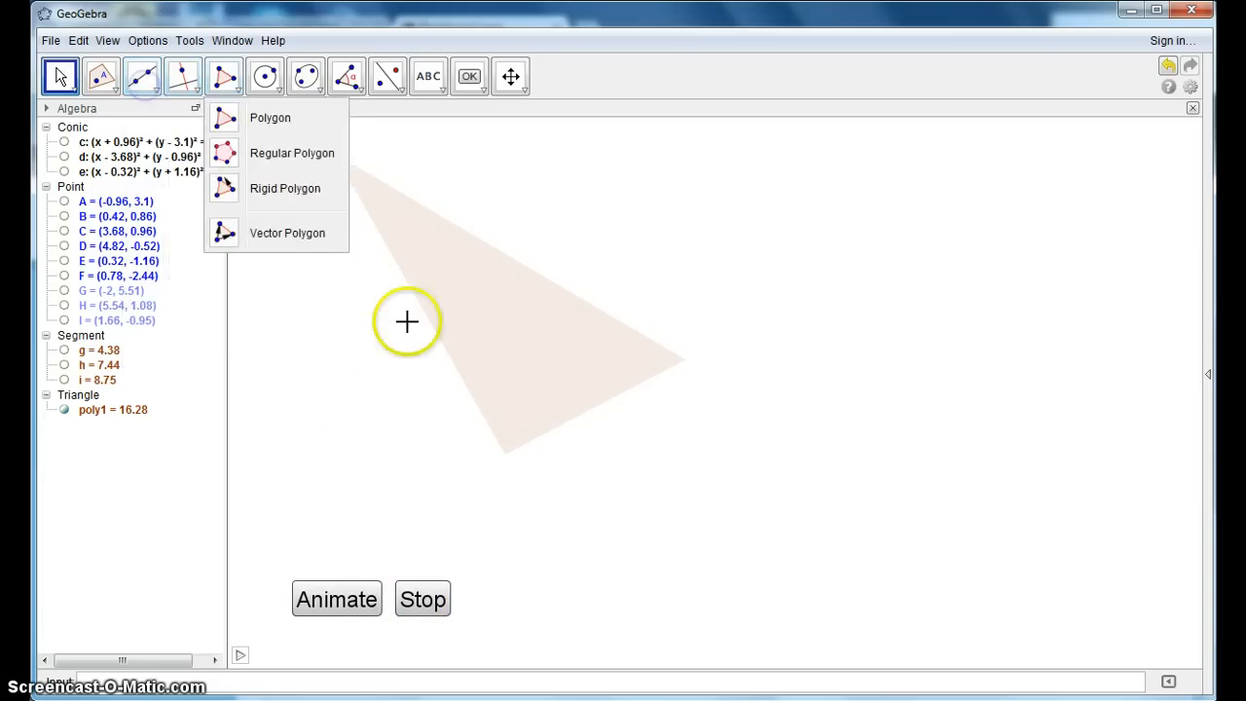
{"action": "left_click", "coordinate": [144, 82]}
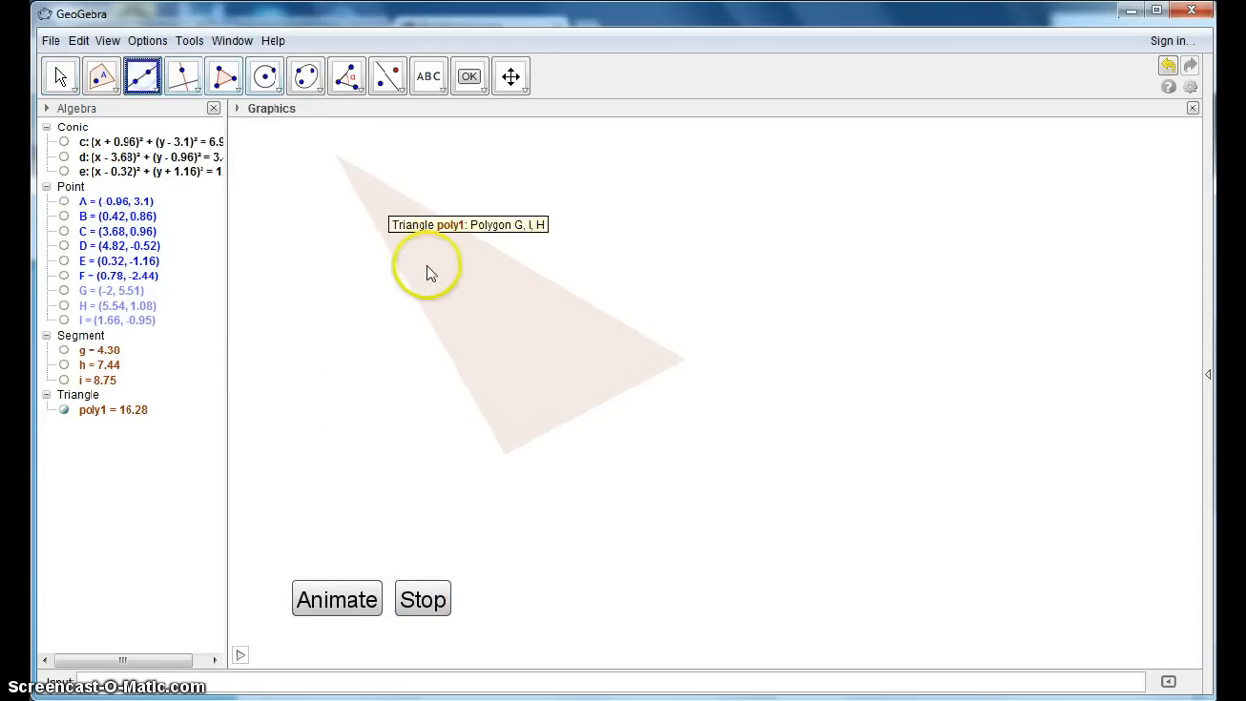
{"action": "left_click", "coordinate": [404, 377]}
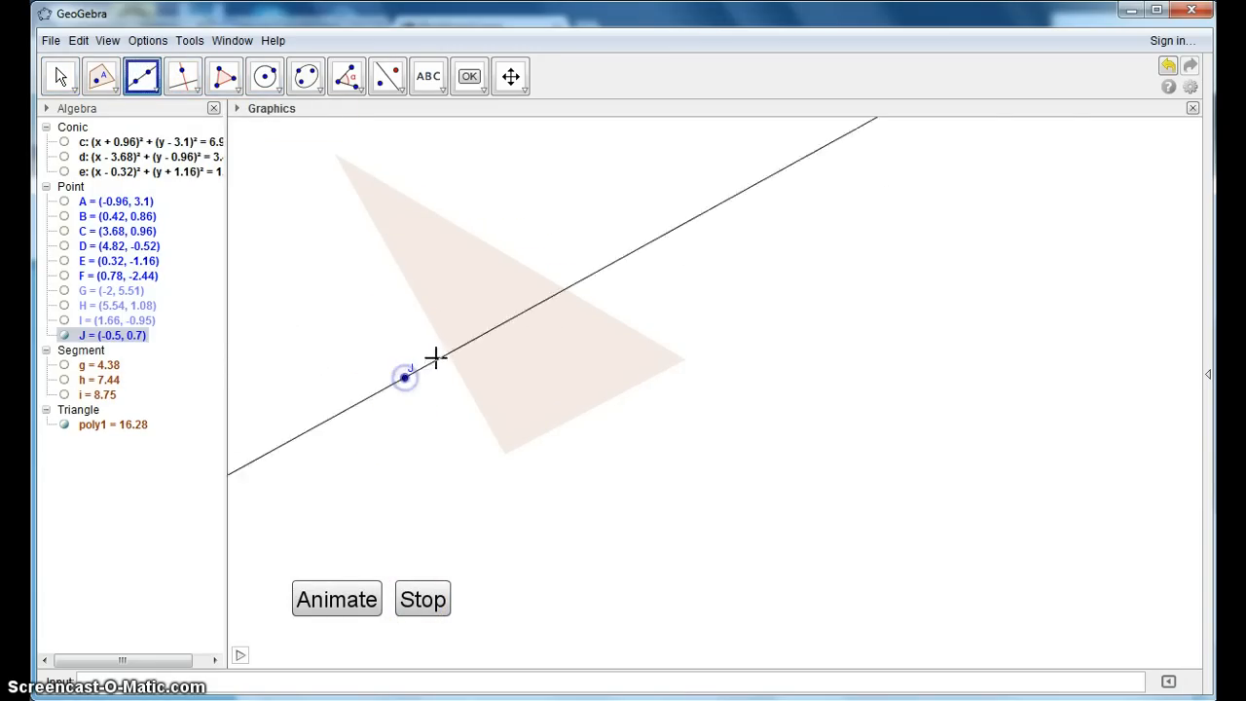
{"action": "left_click", "coordinate": [662, 259]}
- Construct a perpendicular to line a through a new point at about (5.8, 3.42), just beyond point K
{"action": "left_click", "coordinate": [182, 83]}
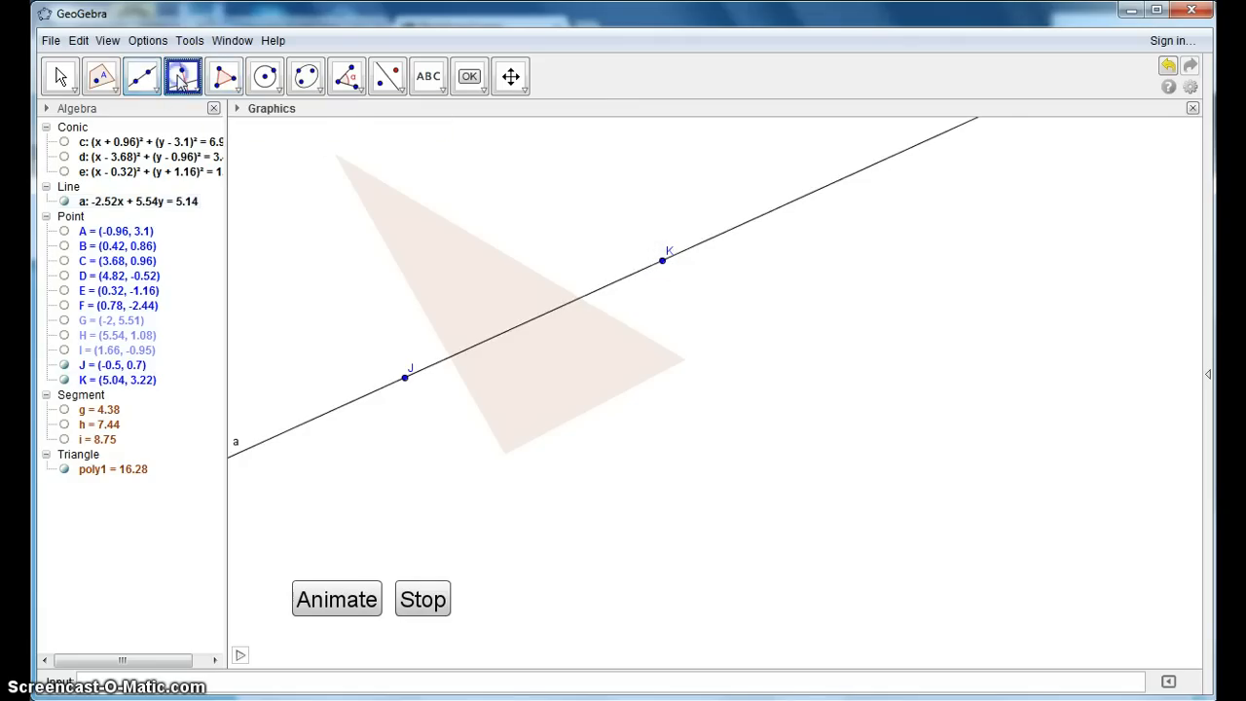
{"action": "left_click", "coordinate": [196, 93]}
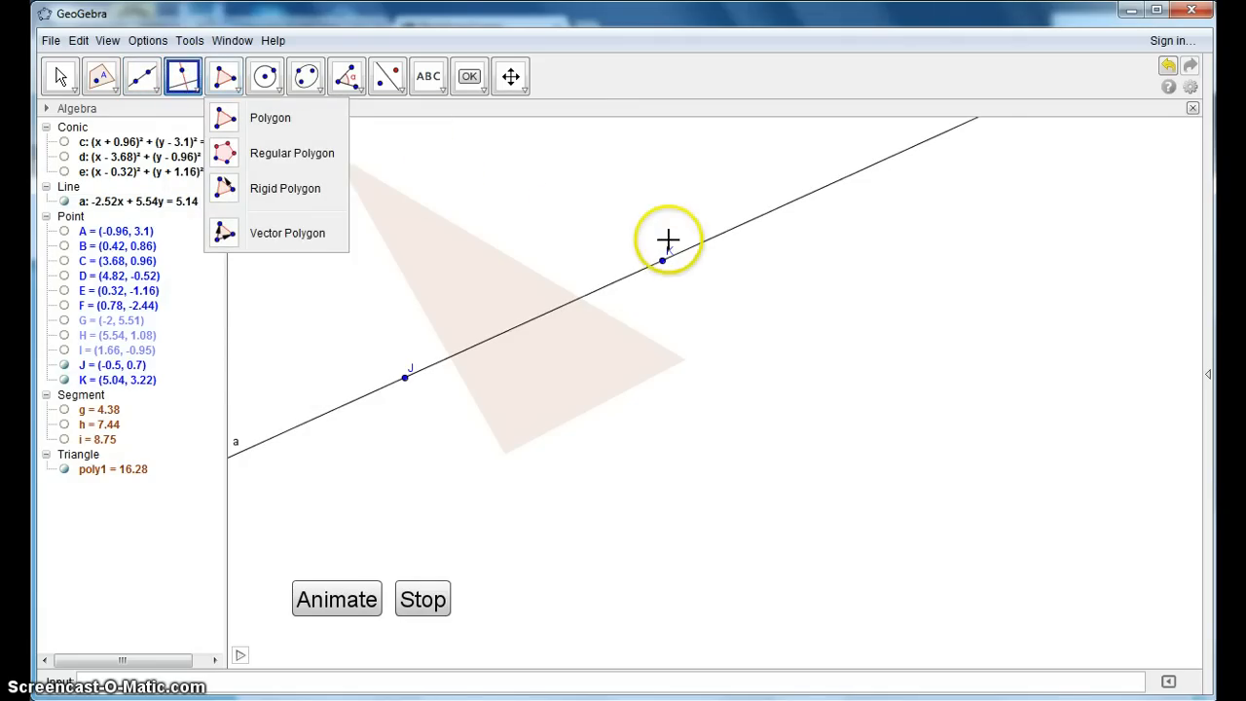
{"action": "left_click", "coordinate": [679, 250]}
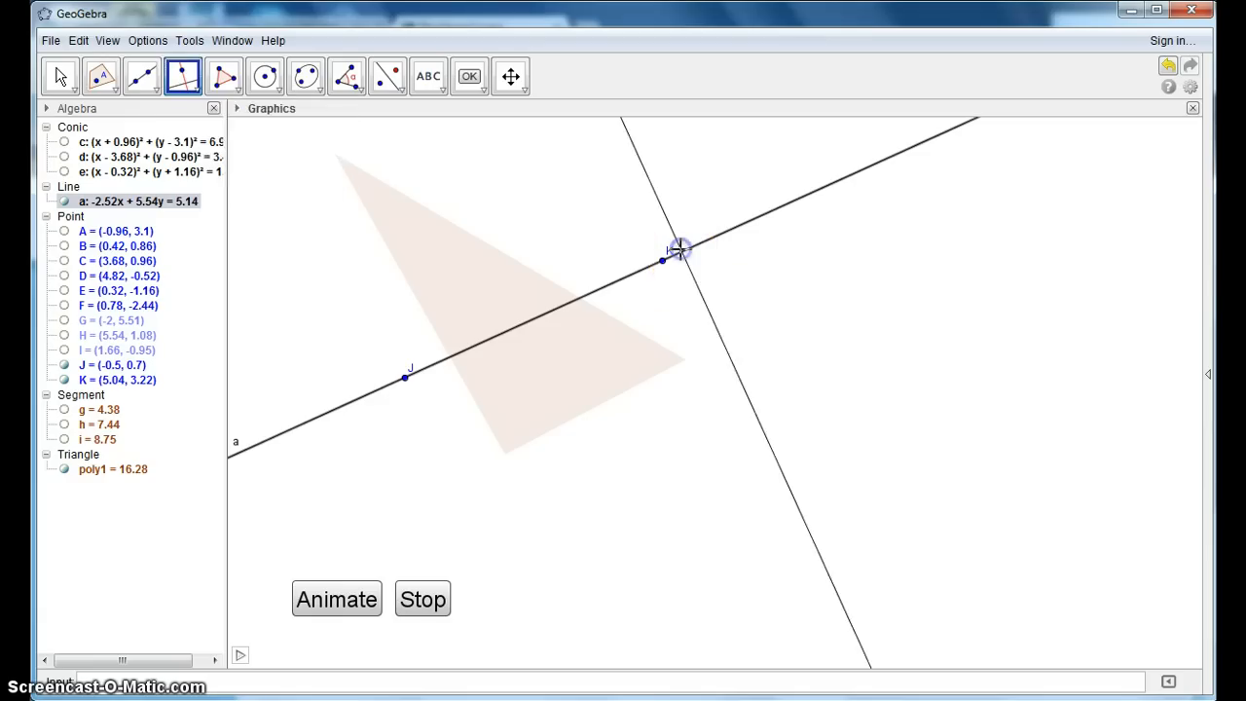
{"action": "mouse_move", "coordinate": [679, 255]}
{"action": "left_mouse_down"}
{"action": "mouse_move", "coordinate": [431, 344]}
{"action": "mouse_move", "coordinate": [720, 256]}
{"action": "mouse_move", "coordinate": [623, 283]}
{"action": "mouse_move", "coordinate": [697, 250]}
{"action": "left_mouse_up"}
{"action": "left_click", "coordinate": [697, 250]}
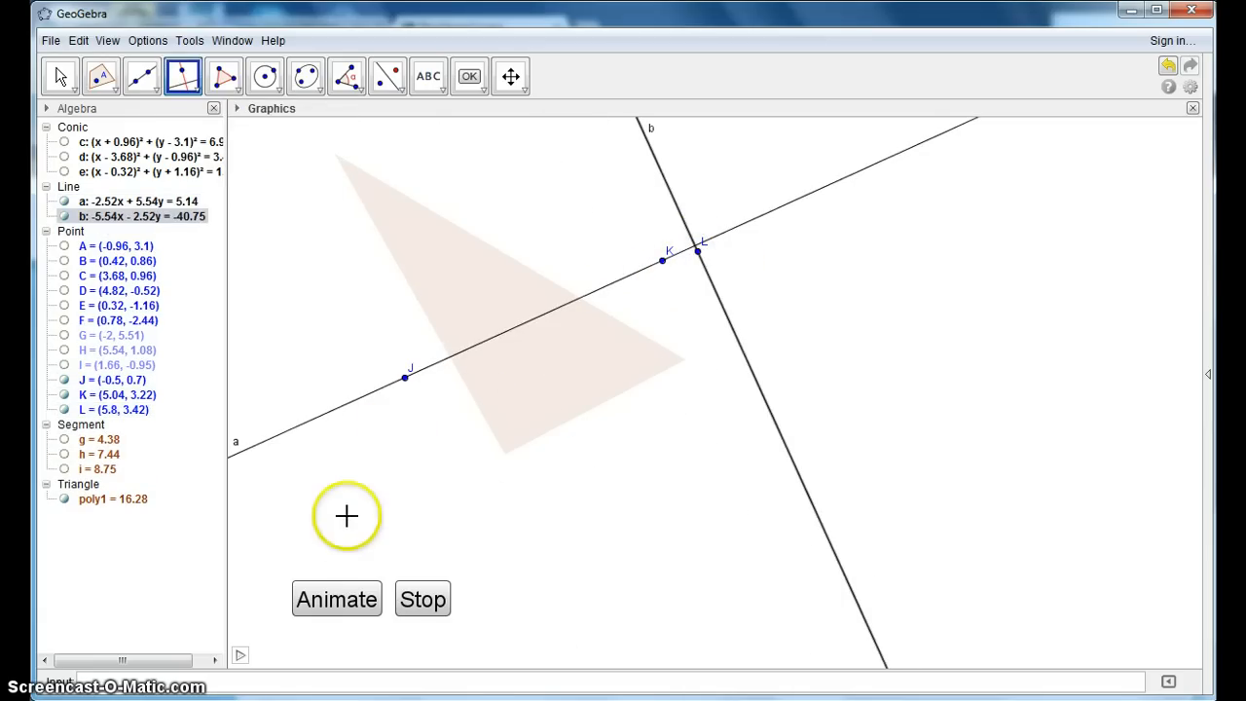
- Reflect the triangle about line b, and reflect that mirror image about line a
{"action": "left_click", "coordinate": [386, 76]}
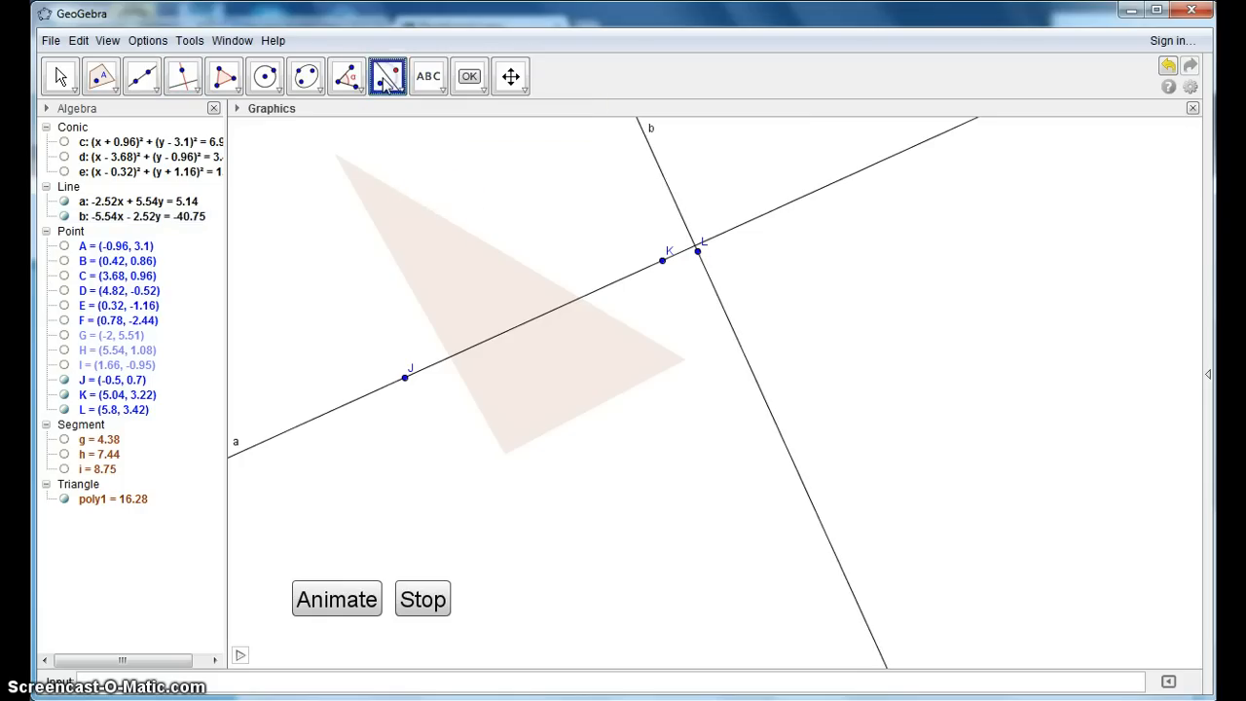
{"action": "left_click", "coordinate": [442, 251]}
{"action": "left_click", "coordinate": [662, 159]}
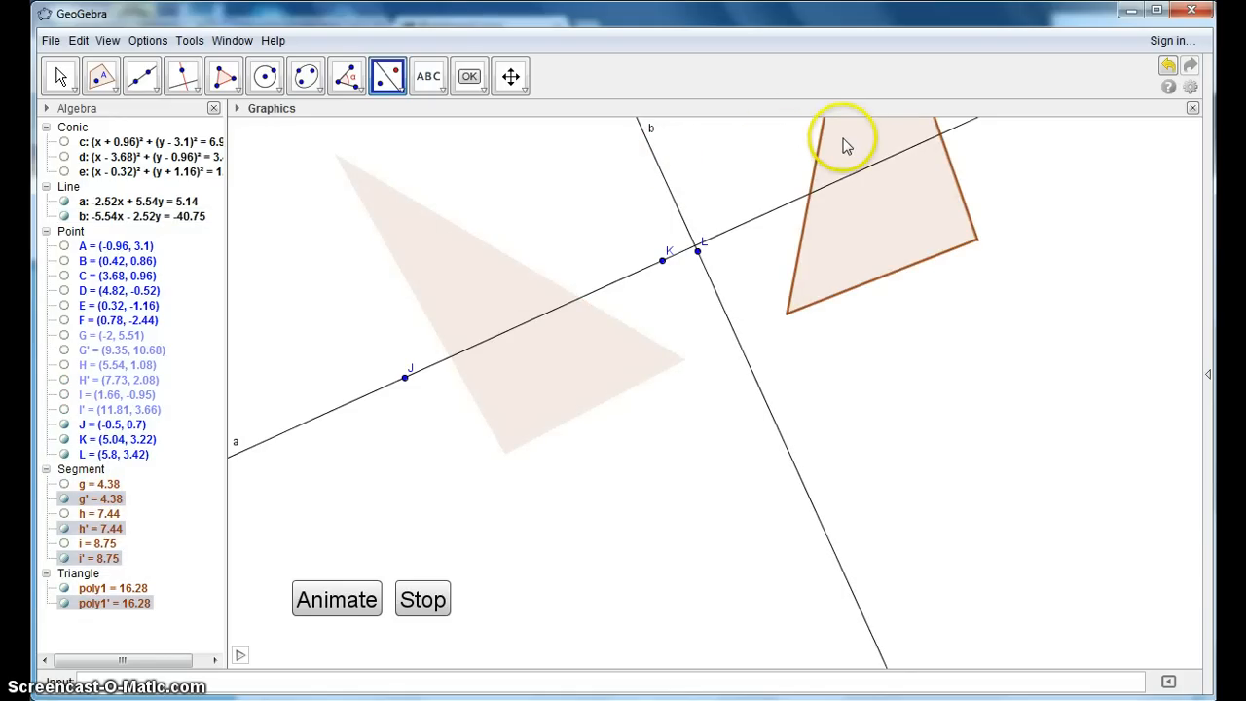
{"action": "left_click", "coordinate": [788, 208]}
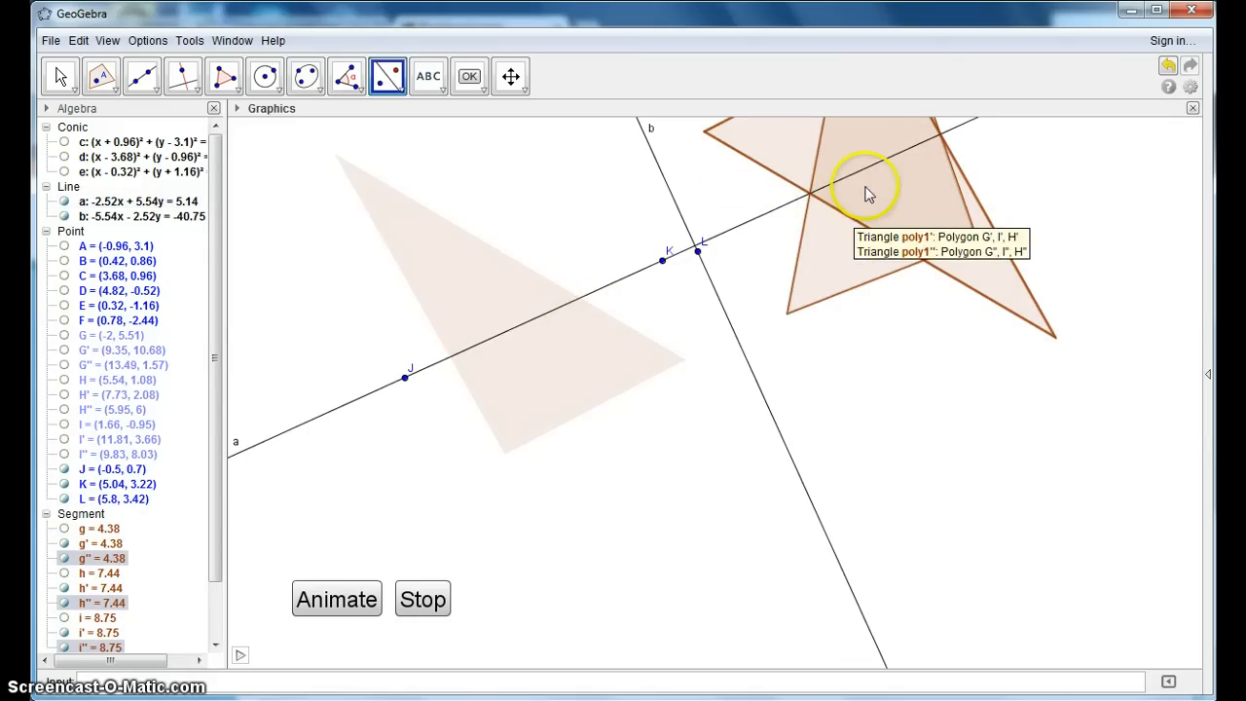
- Try to reflect the overlapping mirrored triangles back across line b
{"action": "left_click", "coordinate": [694, 234]}
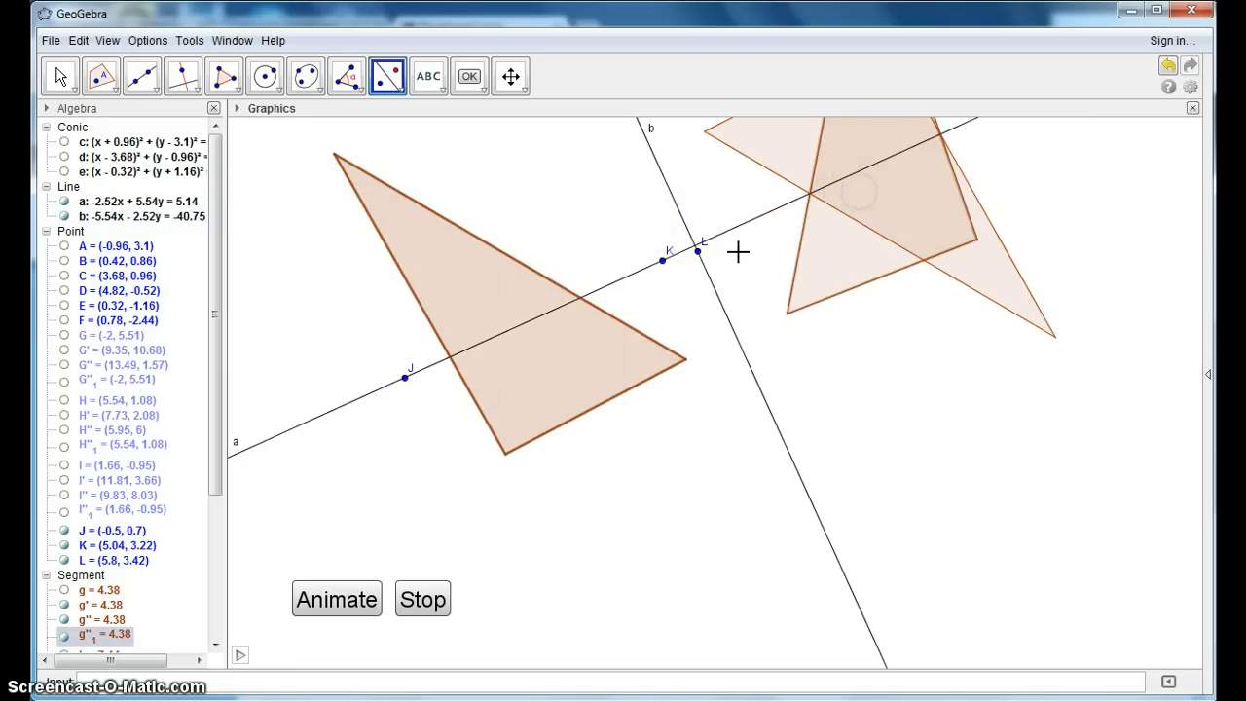
{"action": "left_click", "coordinate": [809, 265]}
{"action": "left_click", "coordinate": [718, 297]}
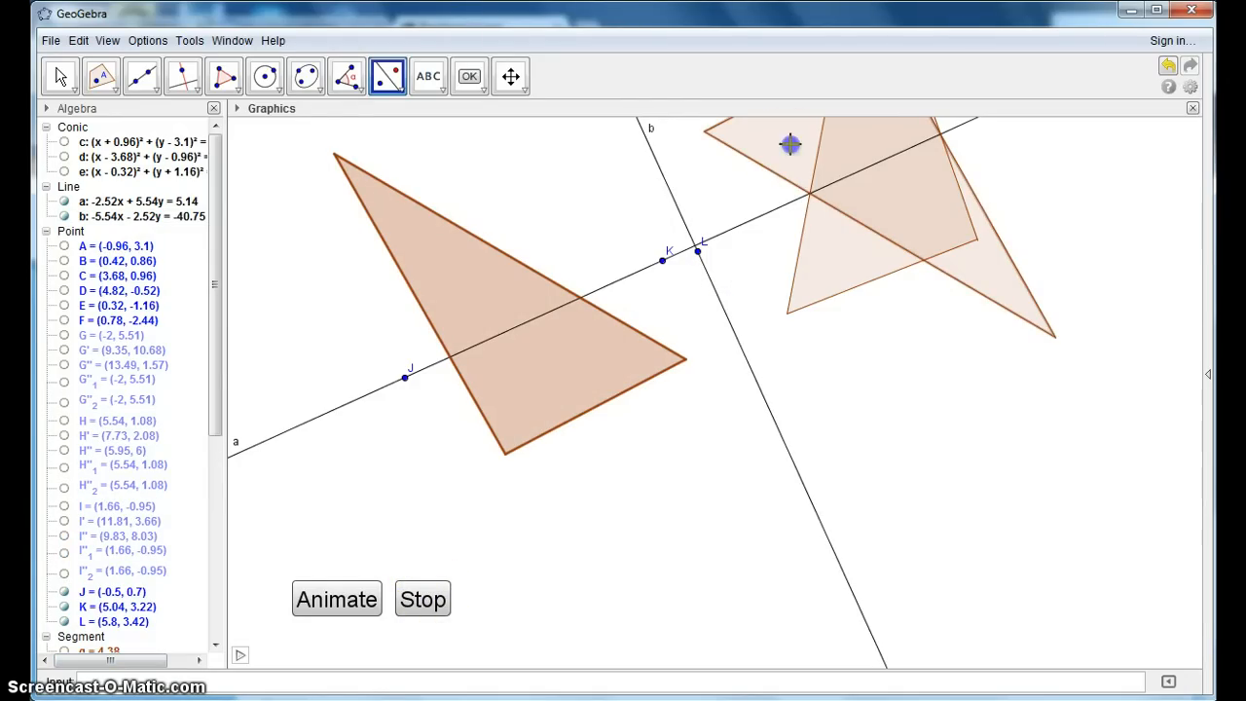
- Reflect the doubly mirrored triangle poly1'' about line b to produce the fourth triangle
{"action": "left_click", "coordinate": [670, 190]}
{"action": "left_click", "coordinate": [667, 181]}
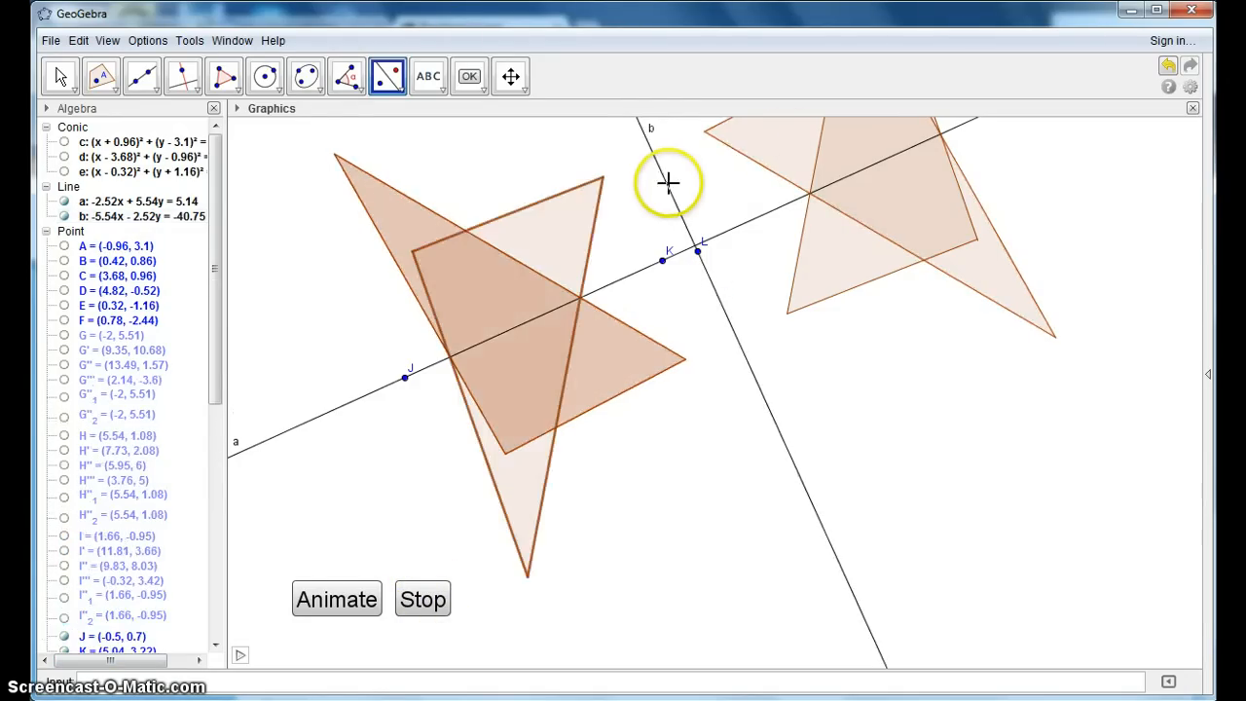
- Run the animation and examine how the four mirrored triangles move about lines a and b
{"action": "left_click", "coordinate": [334, 598]}
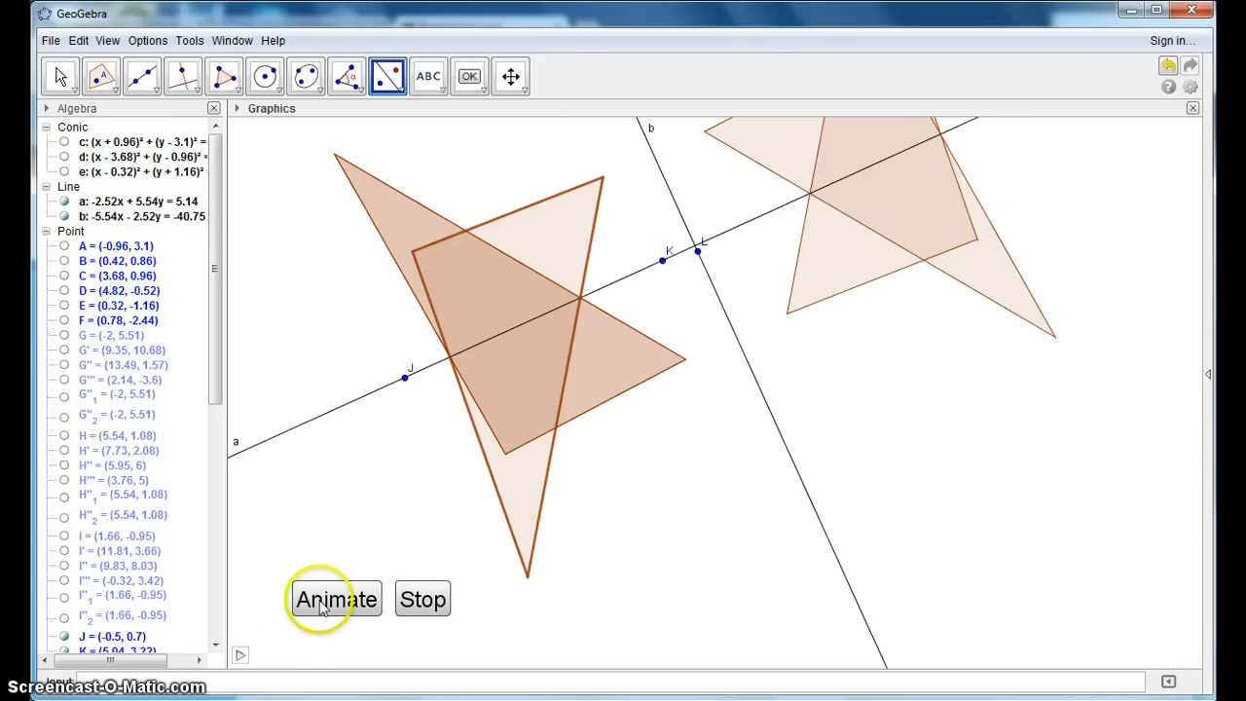
{"action": "left_click", "coordinate": [324, 601]}
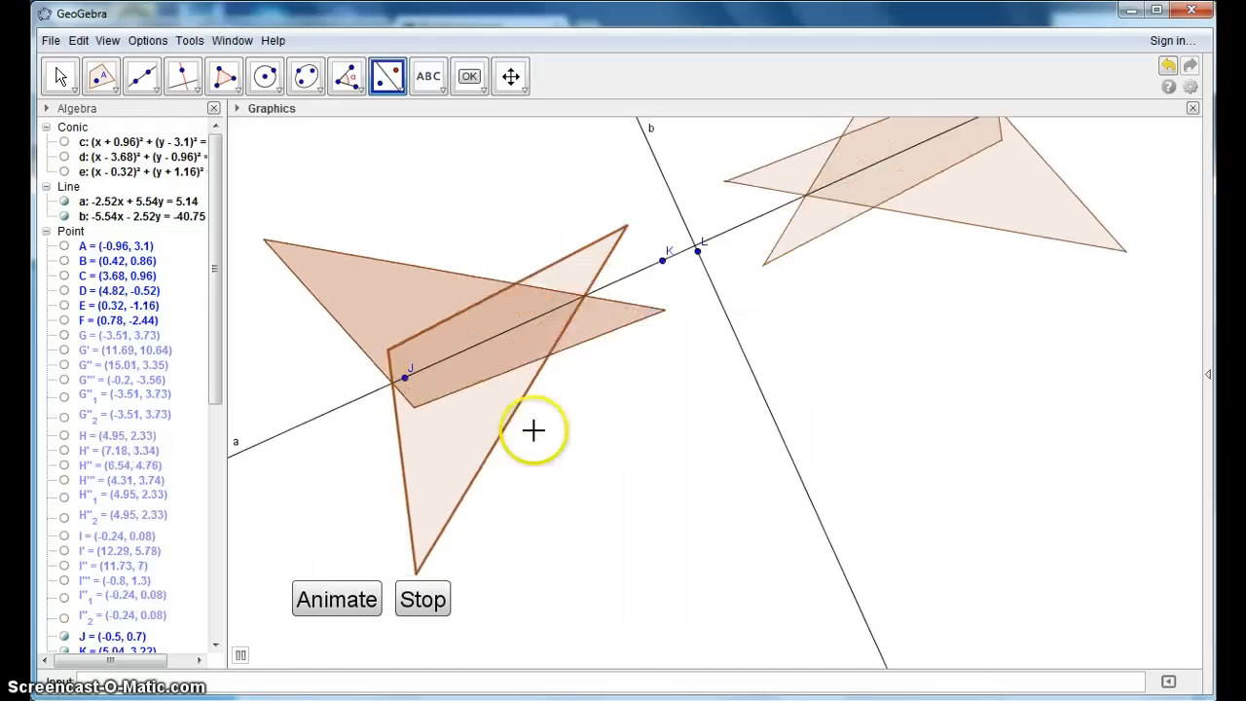
{"action": "left_click", "coordinate": [756, 380]}
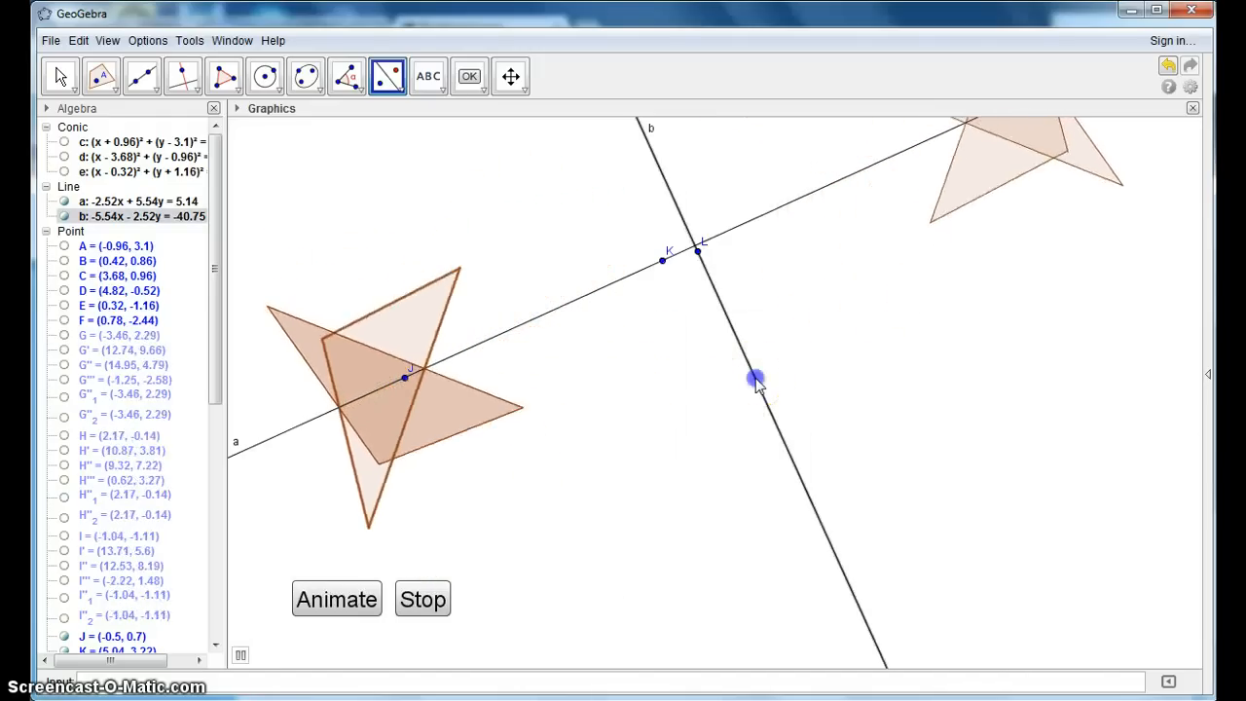
{"action": "left_click", "coordinate": [671, 415]}
{"action": "left_click", "coordinate": [693, 255]}
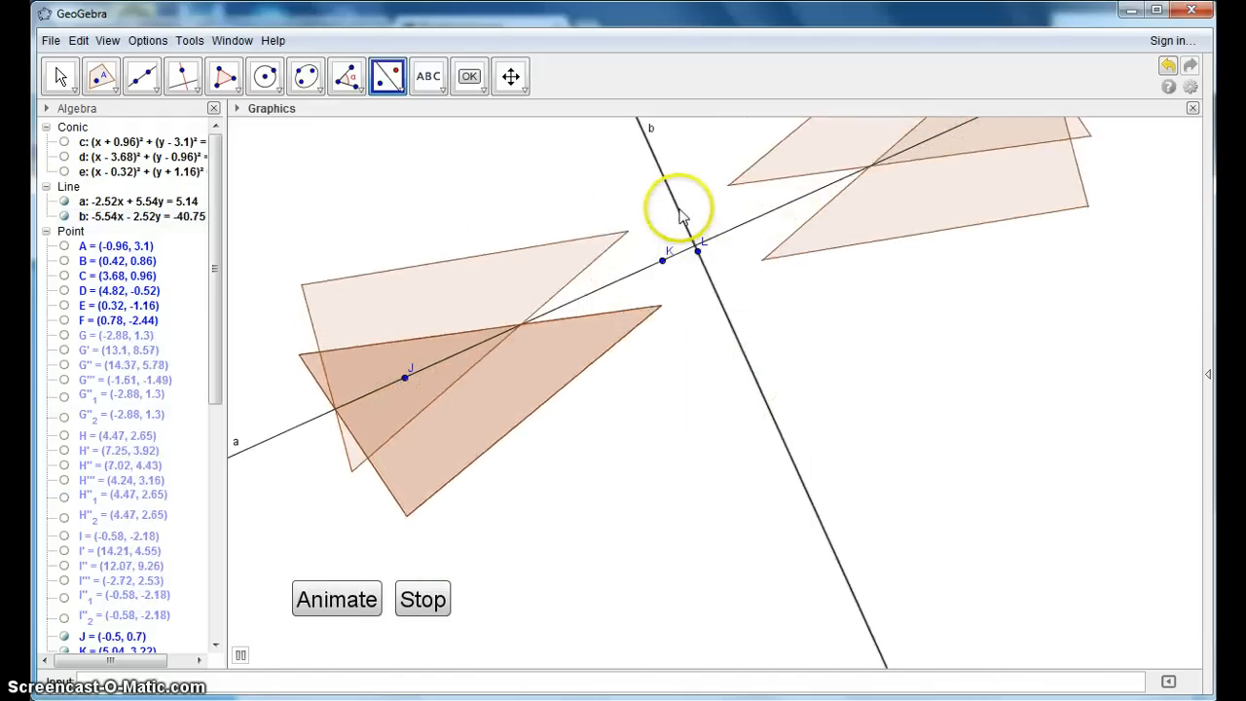
{"action": "left_click", "coordinate": [678, 208]}
{"action": "left_click", "coordinate": [503, 283]}
{"action": "left_click", "coordinate": [529, 322]}
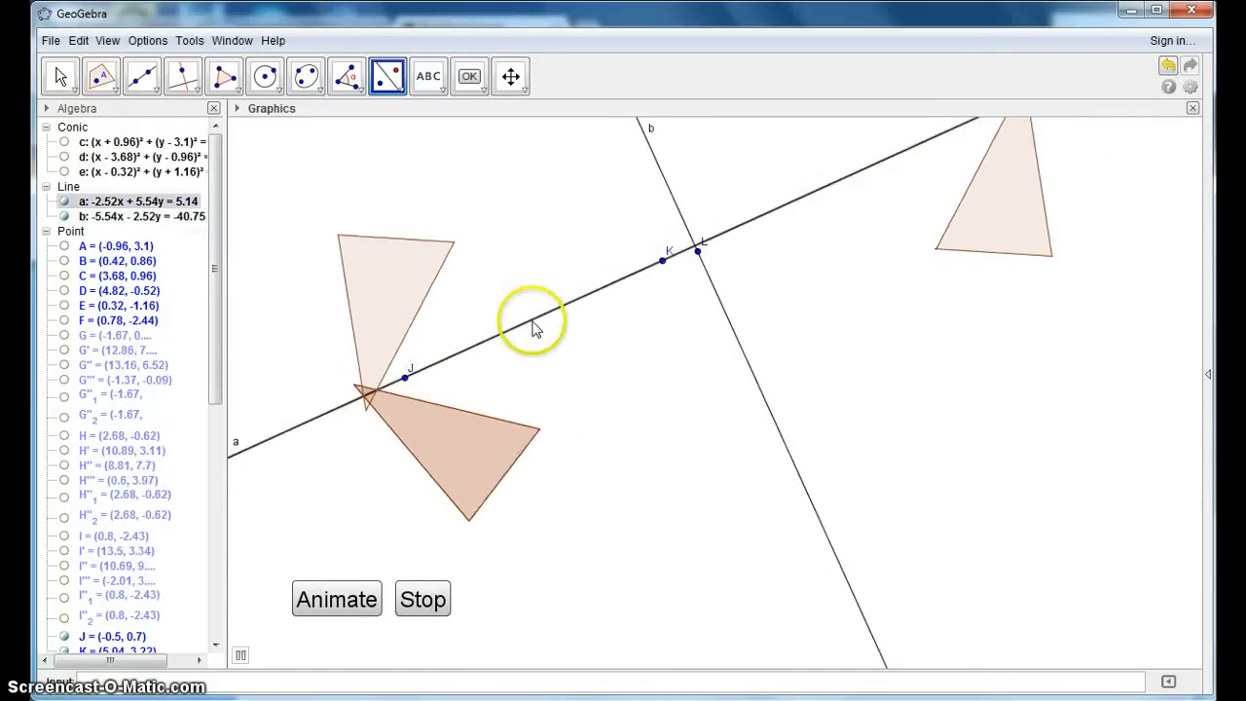
{"action": "left_click", "coordinate": [611, 430]}
- Move line a with the Move tool so J sits at about (0.76, -0.98) and K at (6.3, 1.54), and stop the animation
{"action": "left_click", "coordinate": [56, 73]}
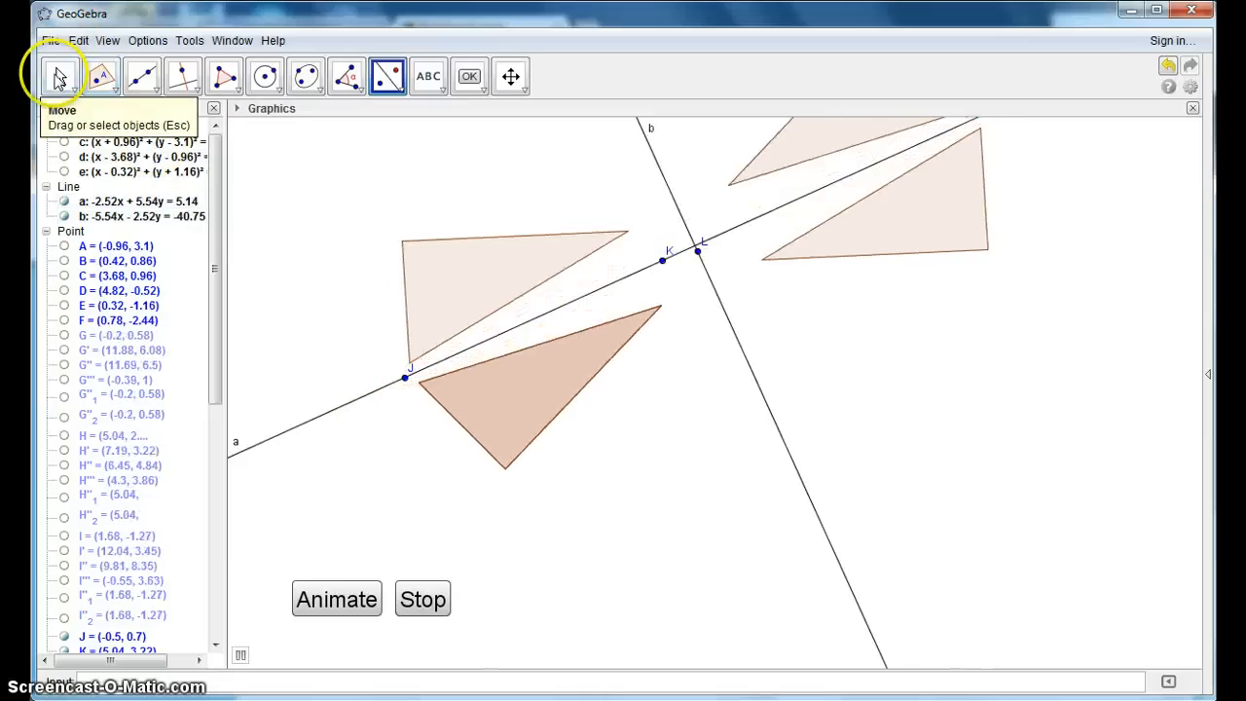
{"action": "left_click", "coordinate": [672, 200]}
{"action": "right_click", "coordinate": [670, 194]}
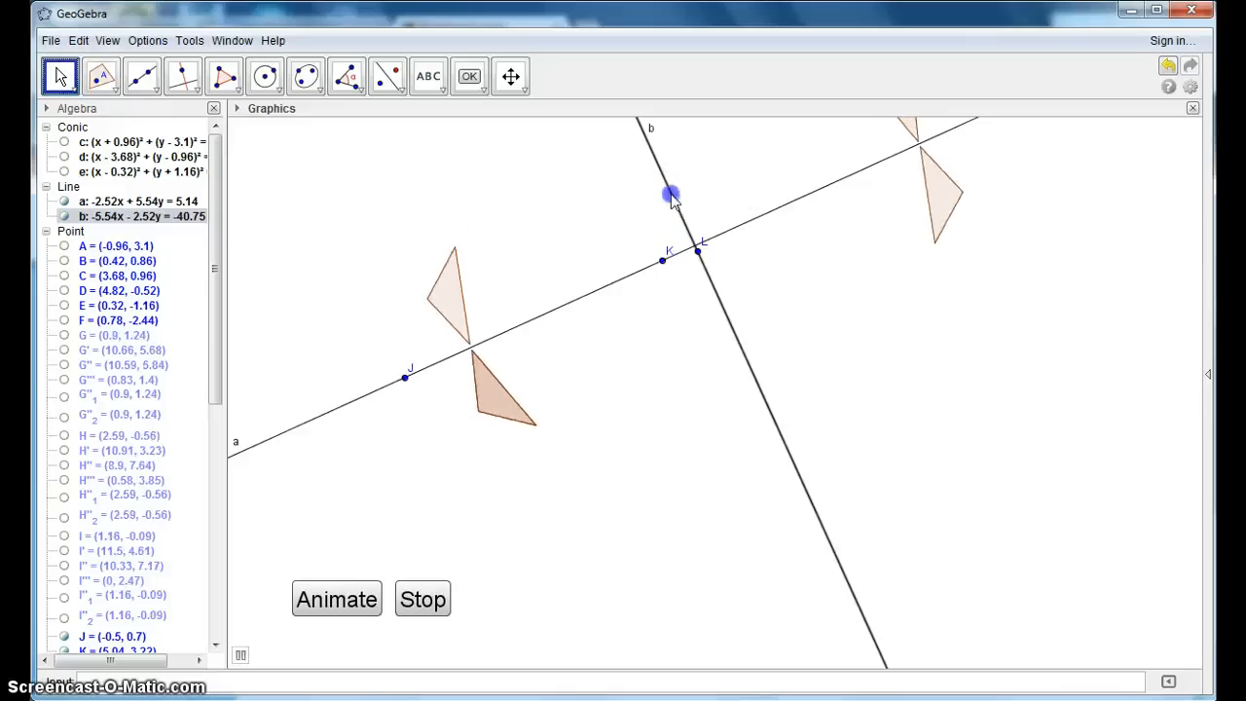
{"action": "left_click", "coordinate": [542, 348]}
{"action": "left_click", "coordinate": [640, 270]}
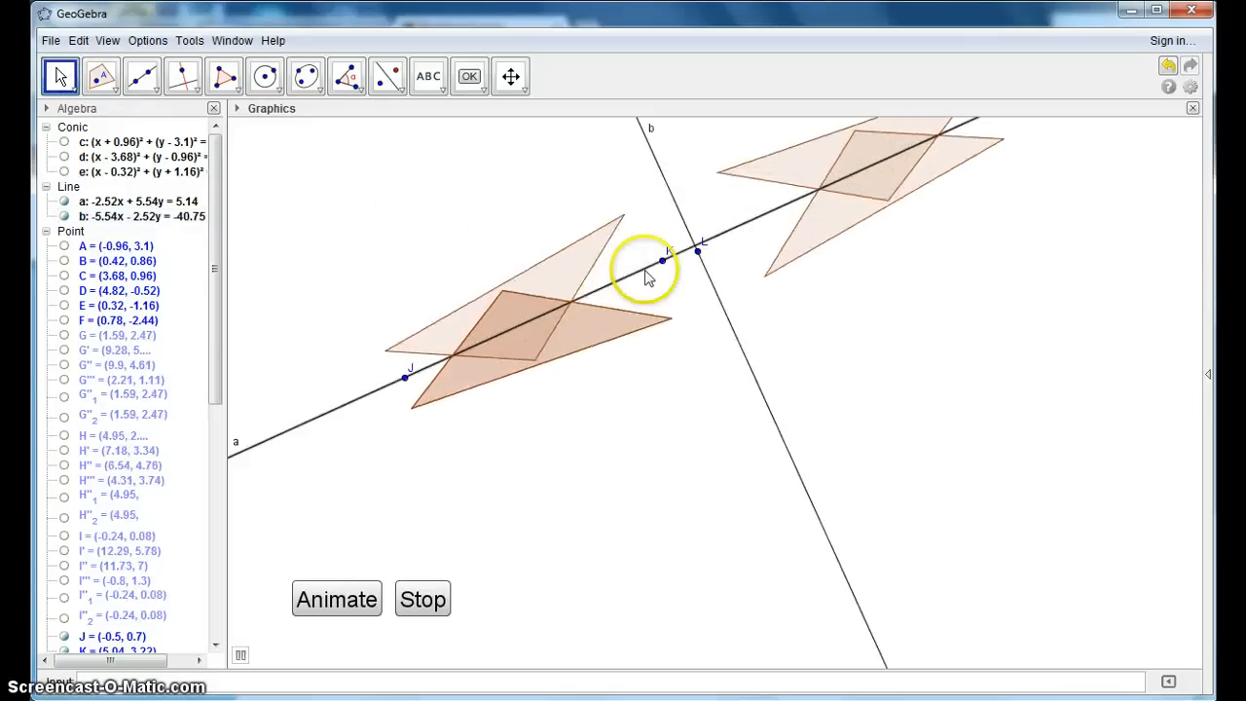
{"action": "left_click_drag", "start_coordinate": [648, 276], "coordinate": [706, 356]}
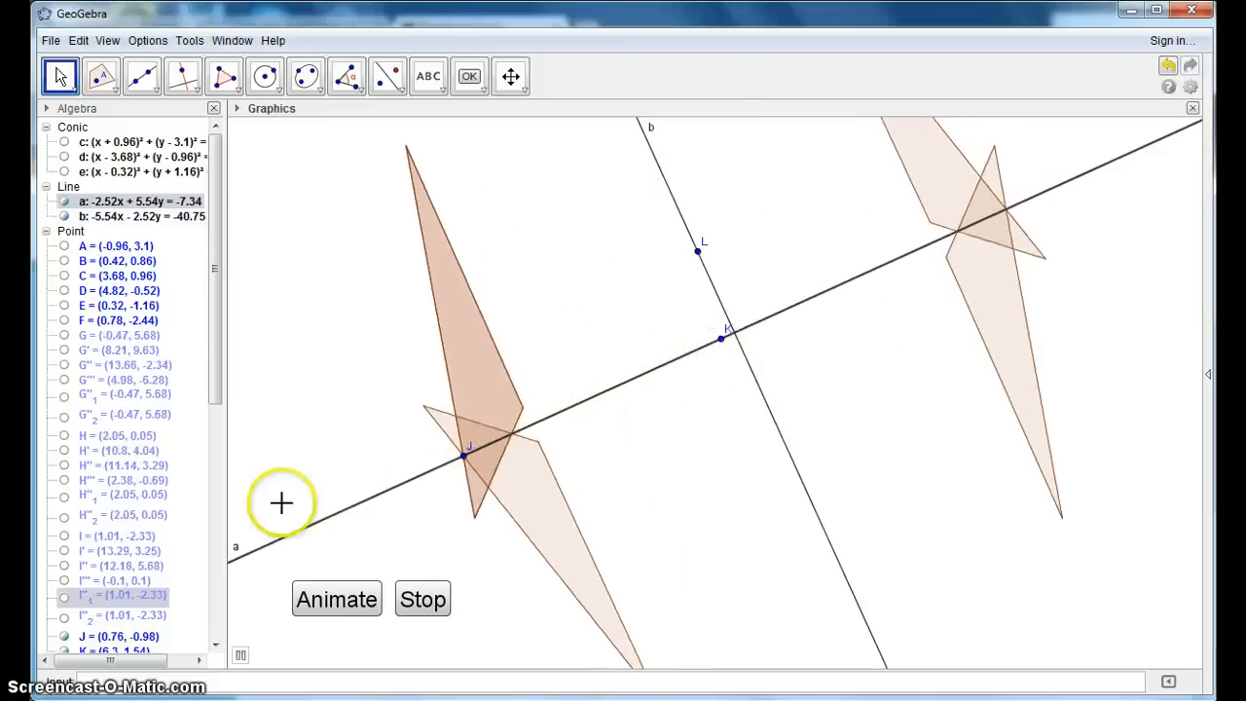
{"action": "left_click", "coordinate": [421, 600]}
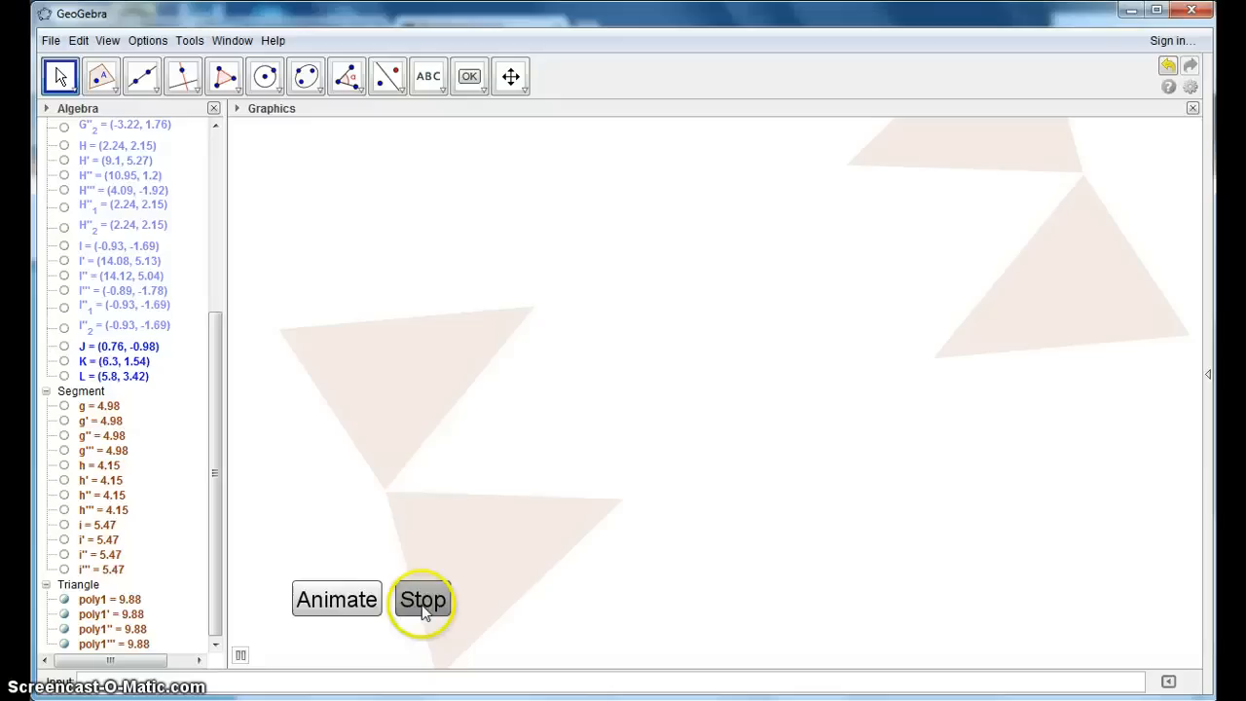
- Set the colour of the original triangle poly1 to pink 255, 102, 153 (#FF6699) with 50 opacity in its object properties
{"action": "right_click", "coordinate": [461, 390]}
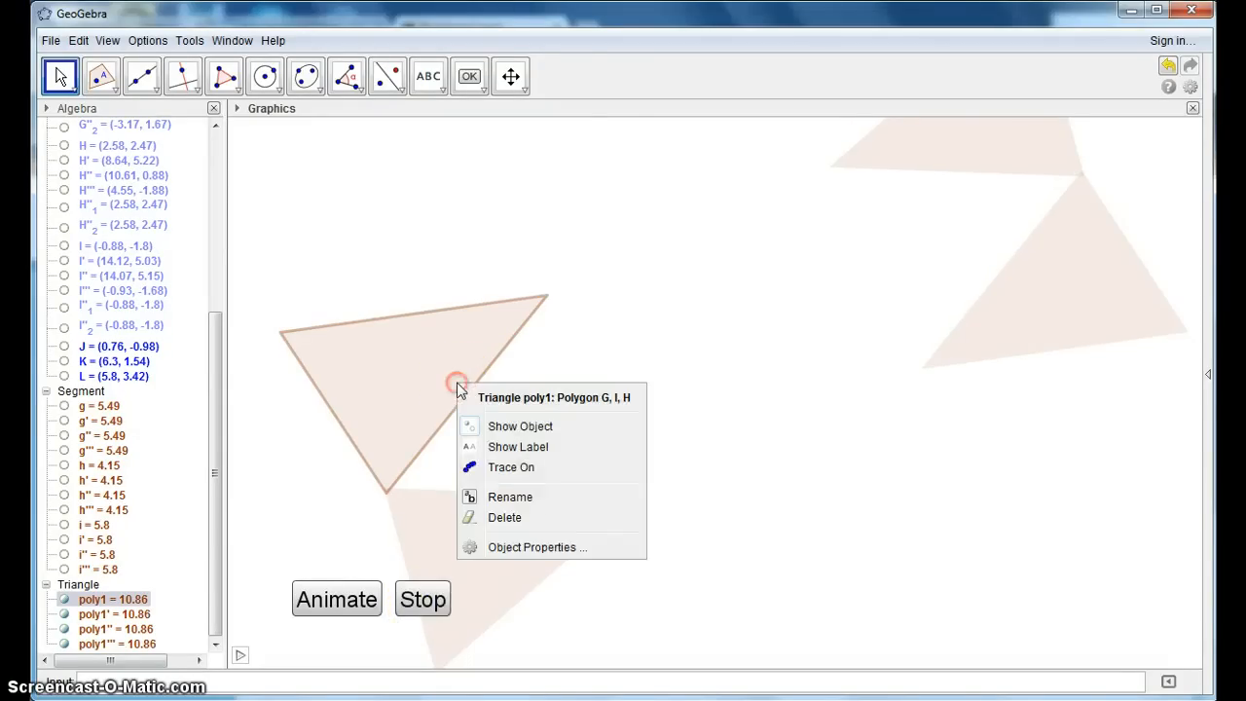
{"action": "left_click", "coordinate": [541, 551]}
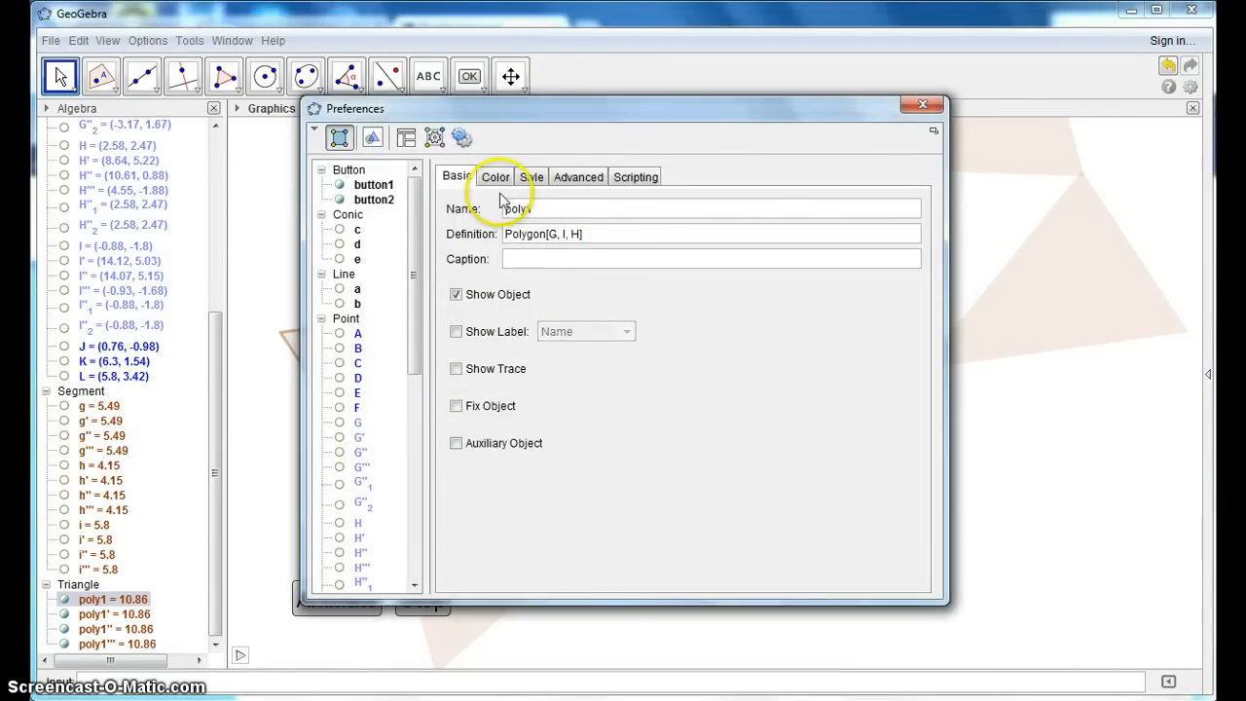
{"action": "left_click", "coordinate": [495, 178]}
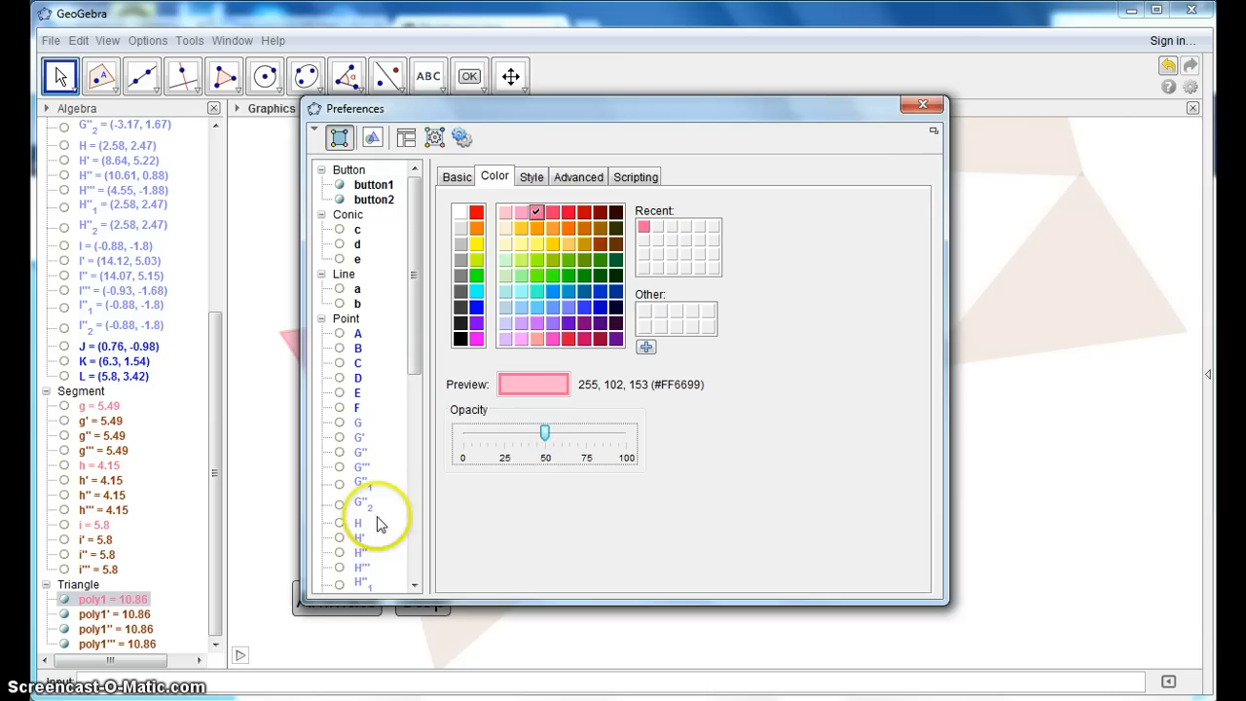
- Set the colour of the mirrored triangle poly1' to orange 255, 153, 51 (#FF9933) with 50 opacity
{"action": "left_click_drag", "start_coordinate": [420, 259], "coordinate": [456, 474]}
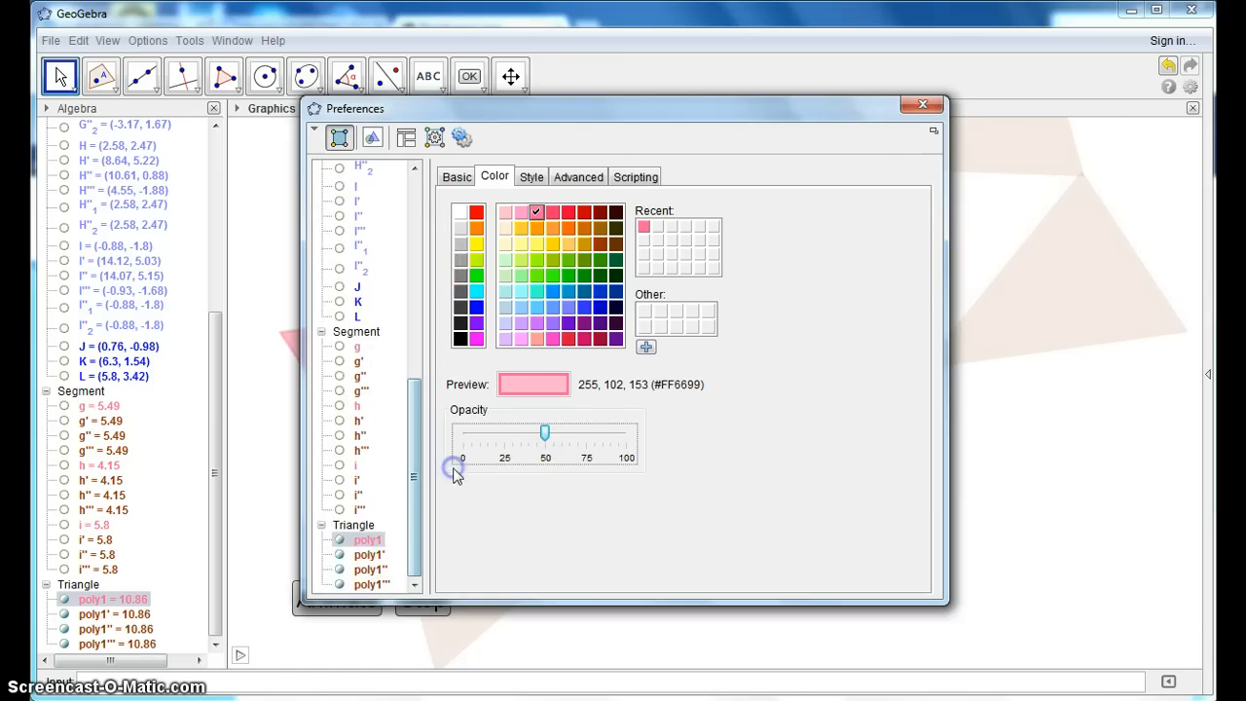
{"action": "left_click", "coordinate": [353, 524]}
{"action": "left_click", "coordinate": [357, 553]}
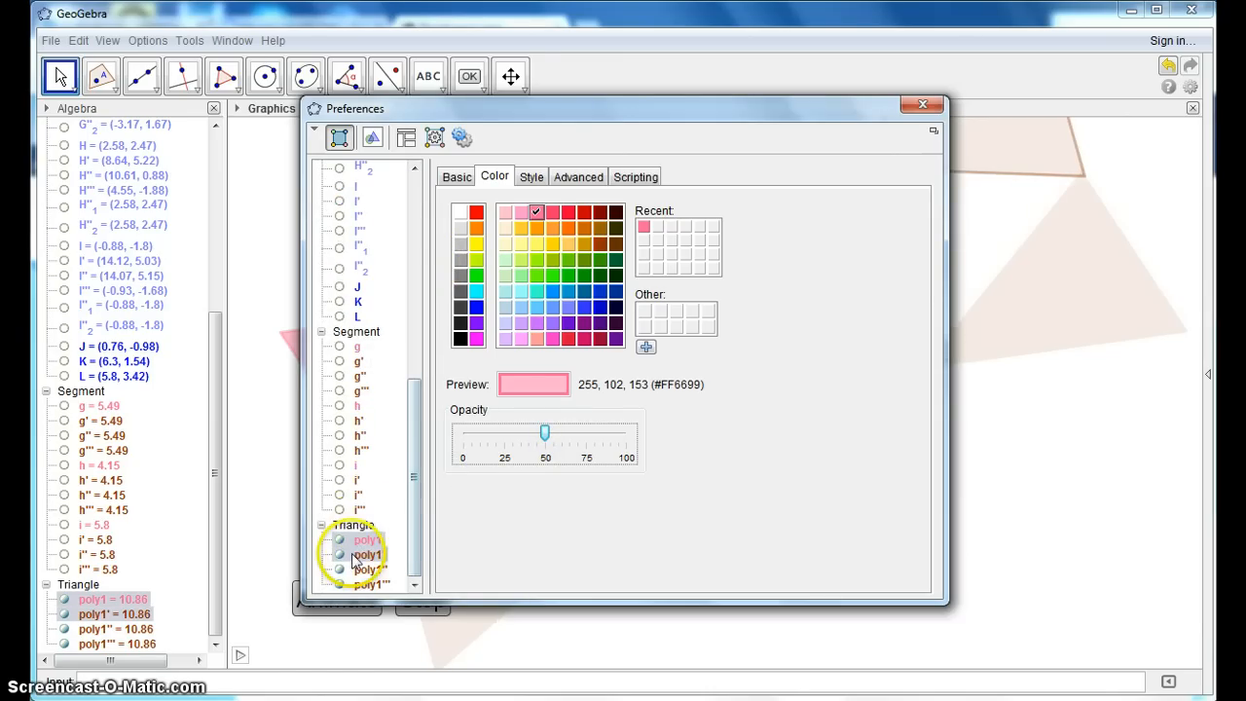
{"action": "left_click", "coordinate": [552, 230]}
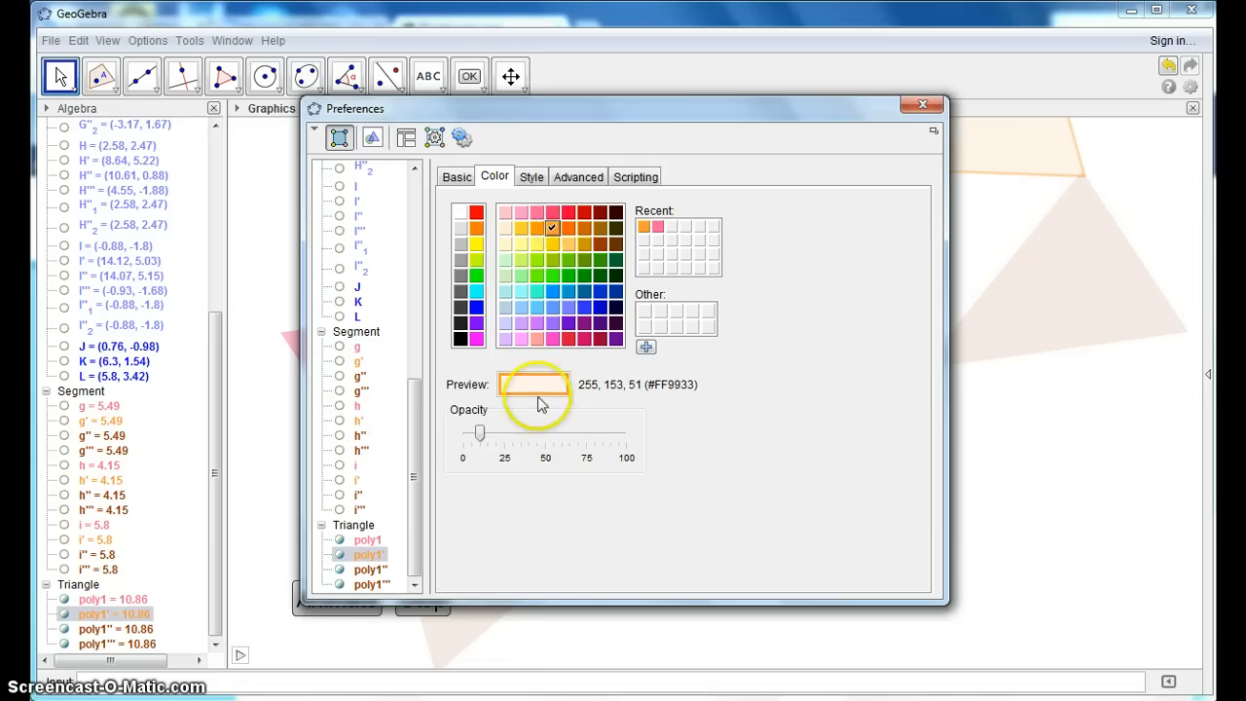
{"action": "left_click_drag", "start_coordinate": [482, 435], "coordinate": [565, 450]}
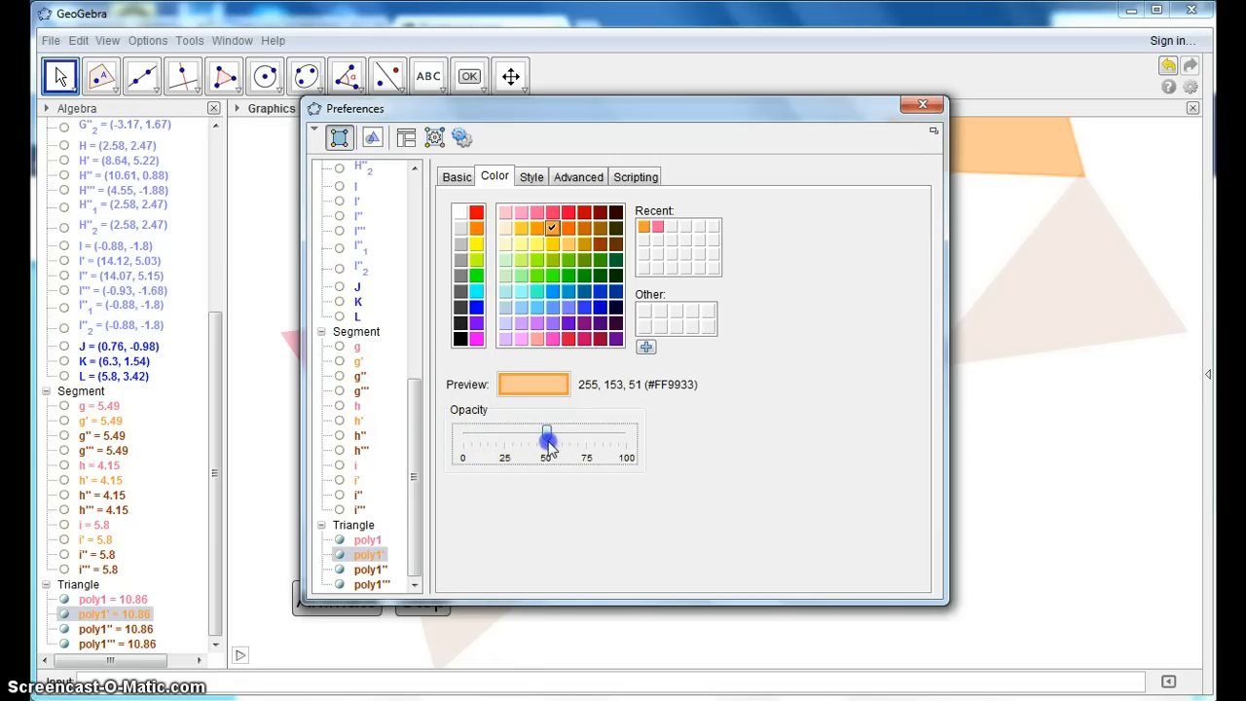
- Colour triangle poly1'' yellow 255, 255, 102 (#FFFF66) and poly1''' green 51, 255, 0 (#33FF00), both with 50 opacity
{"action": "left_click", "coordinate": [341, 564]}
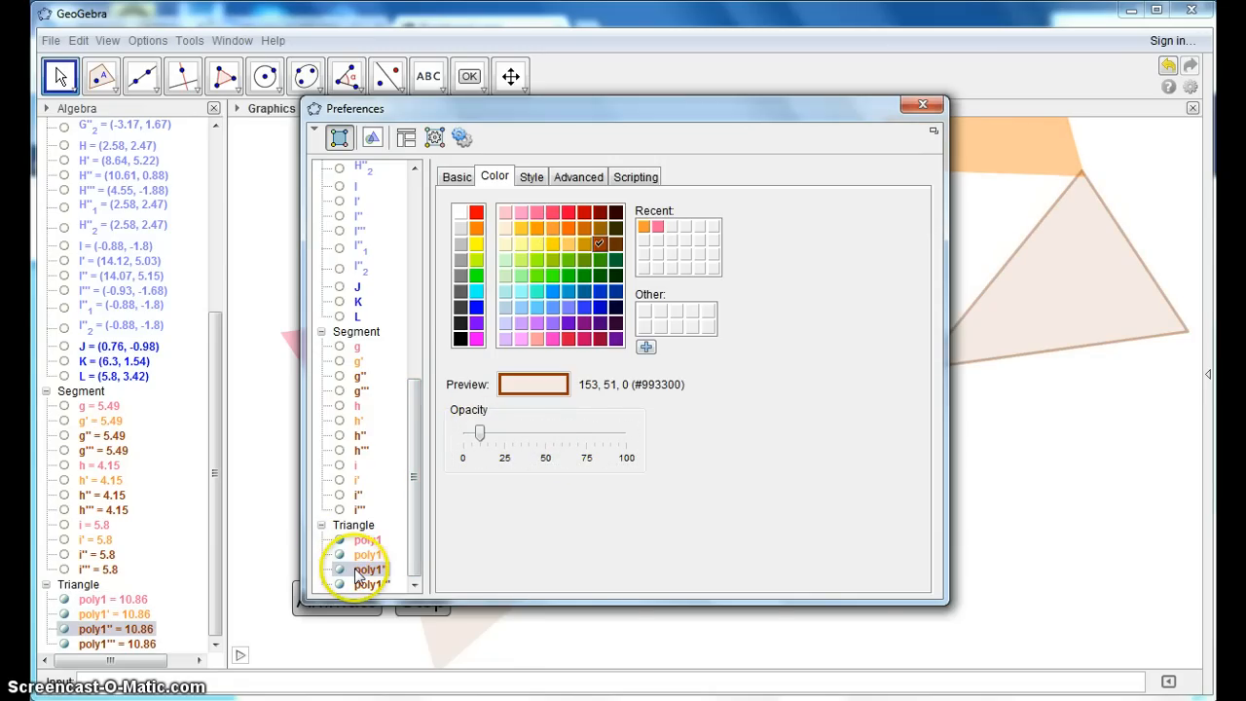
{"action": "left_click", "coordinate": [538, 244]}
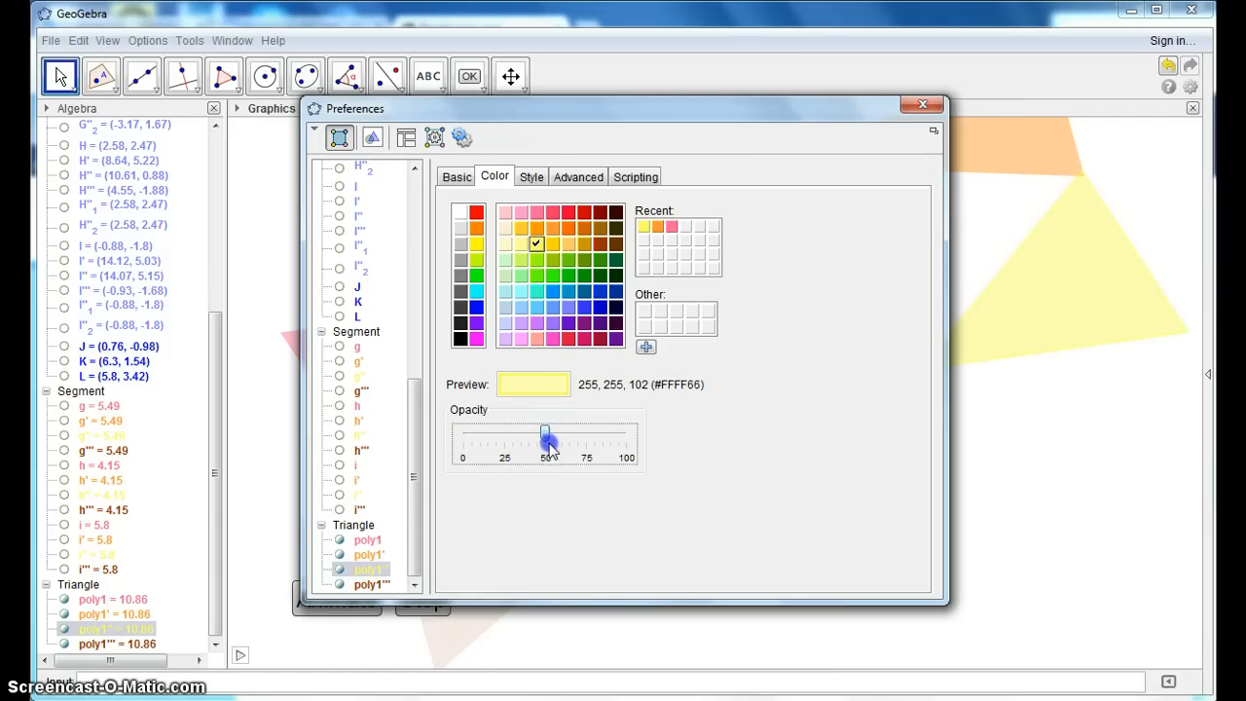
{"action": "left_click", "coordinate": [355, 584]}
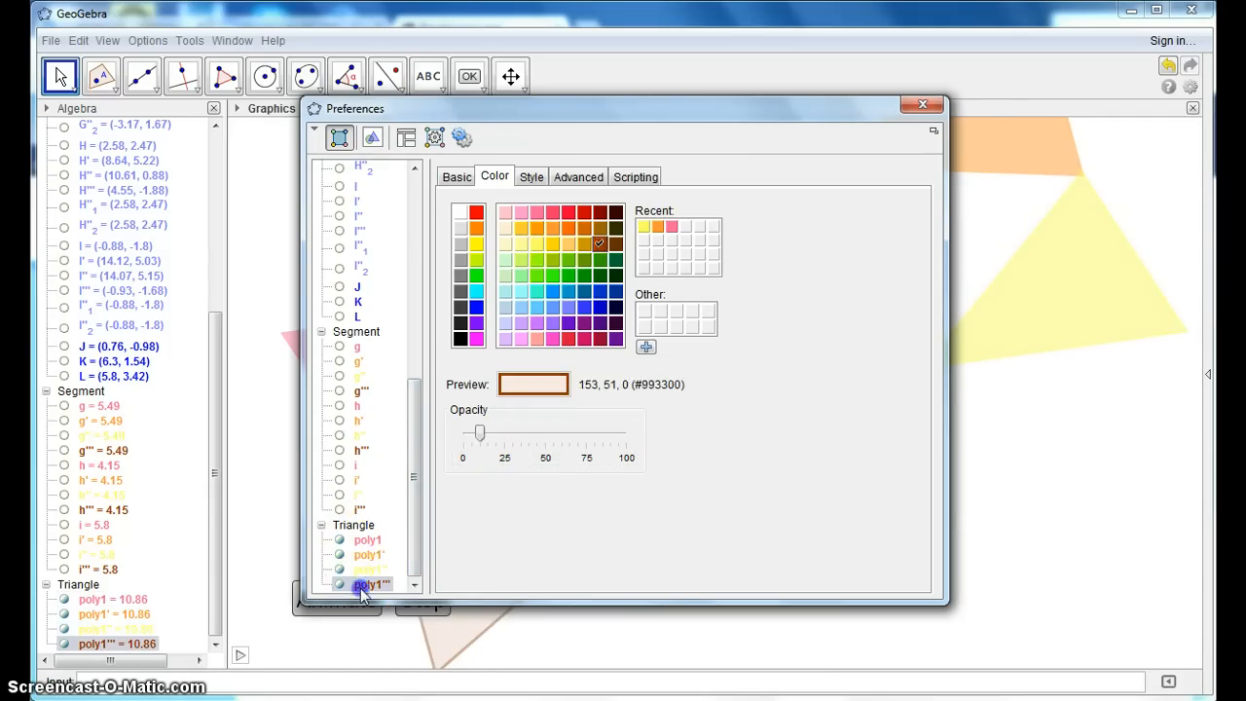
{"action": "left_click", "coordinate": [552, 275]}
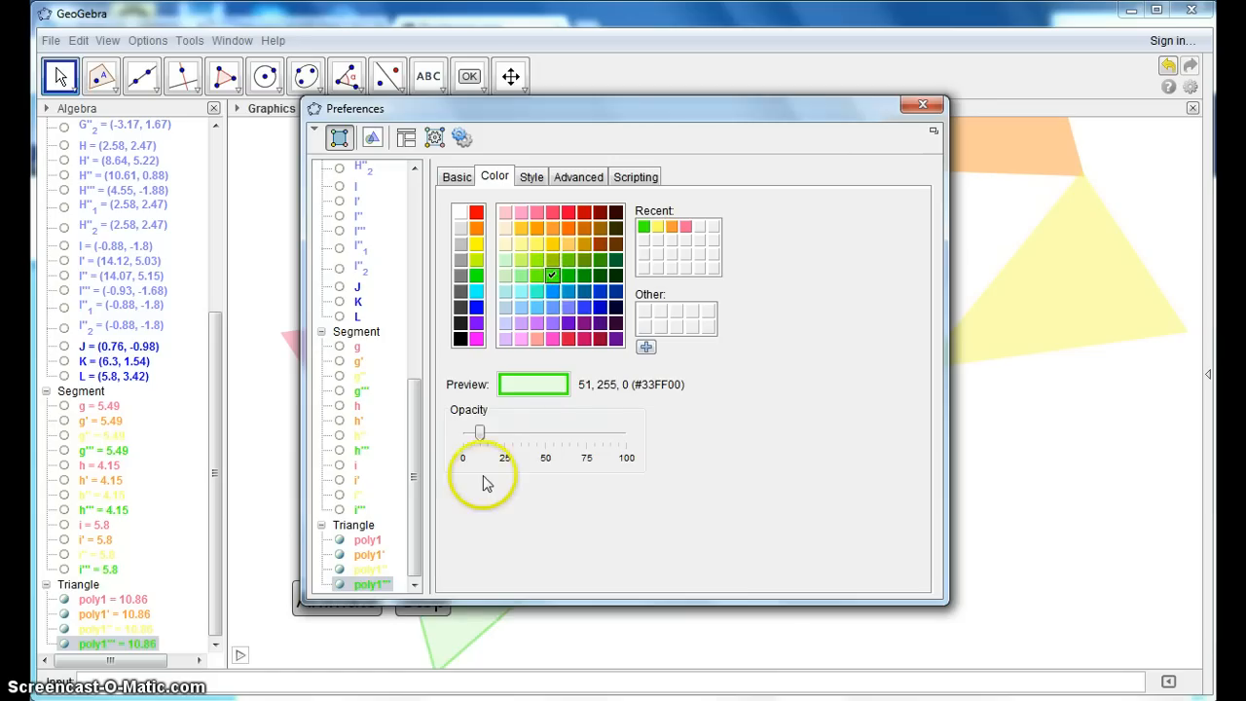
{"action": "left_click_drag", "start_coordinate": [480, 434], "coordinate": [543, 443]}
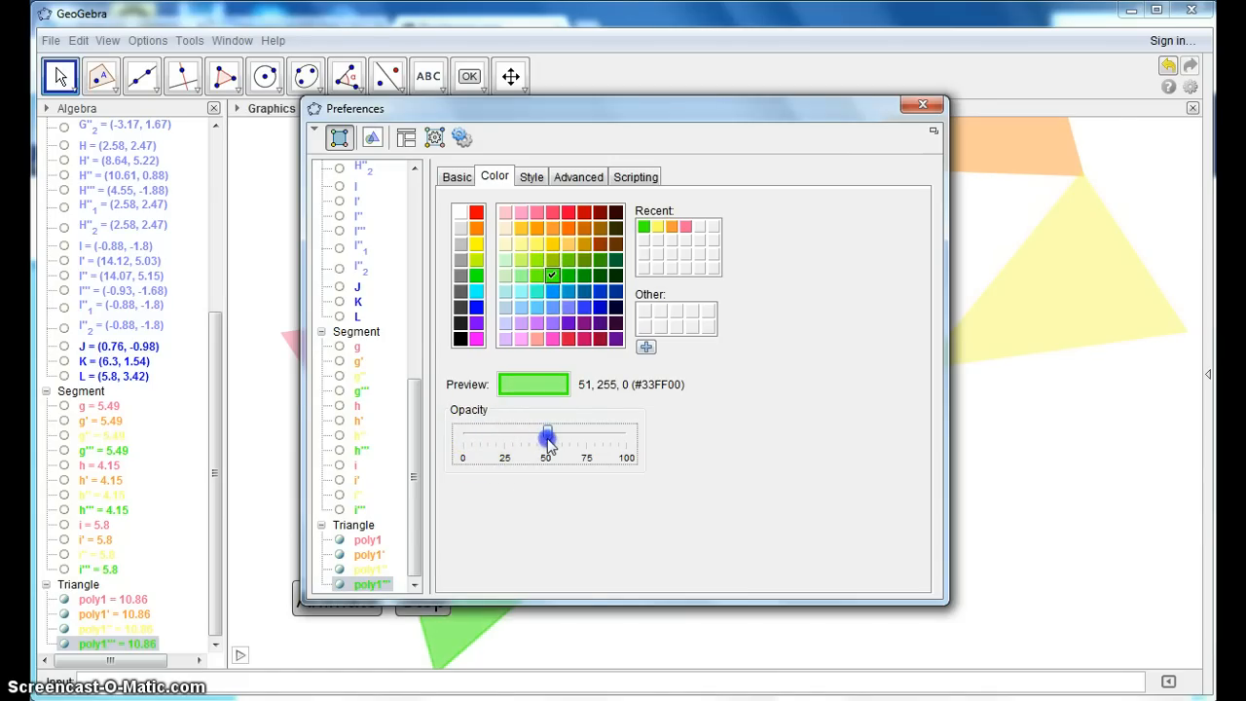
{"action": "left_click", "coordinate": [923, 105]}
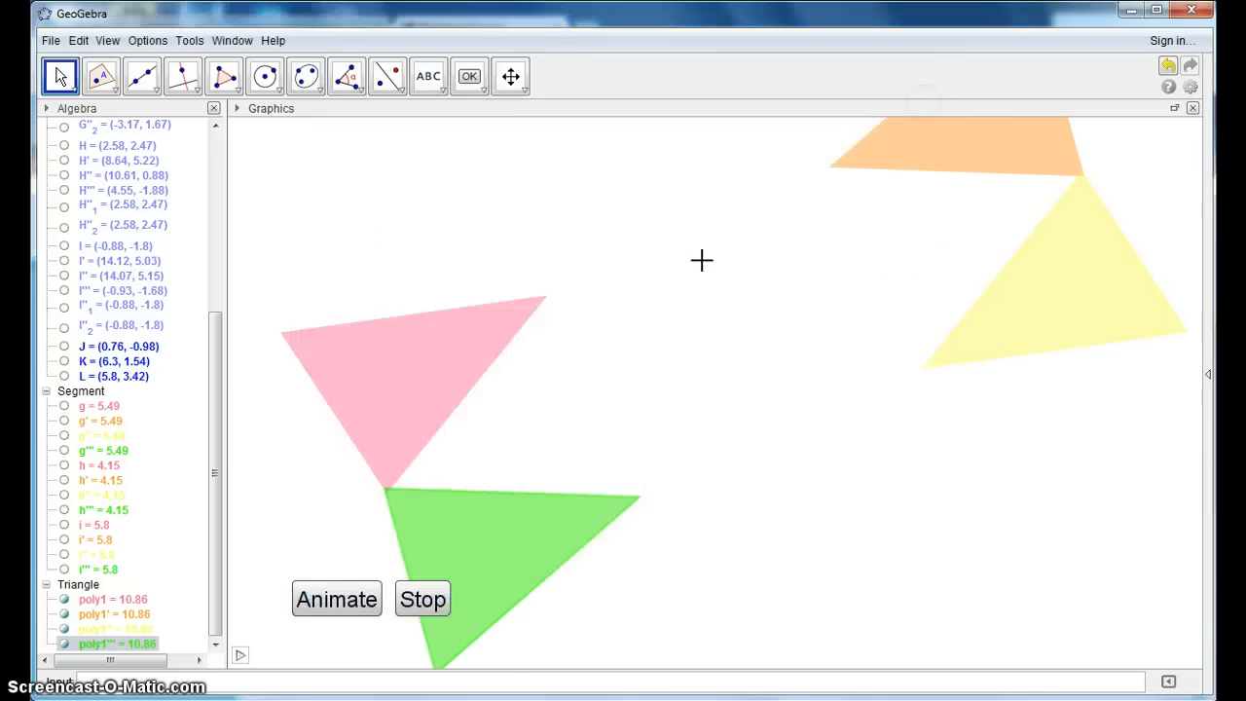
- Run the animation of the four coloured triangles and open the file pinwheel animation without saving the current changes
{"action": "left_click", "coordinate": [329, 602]}
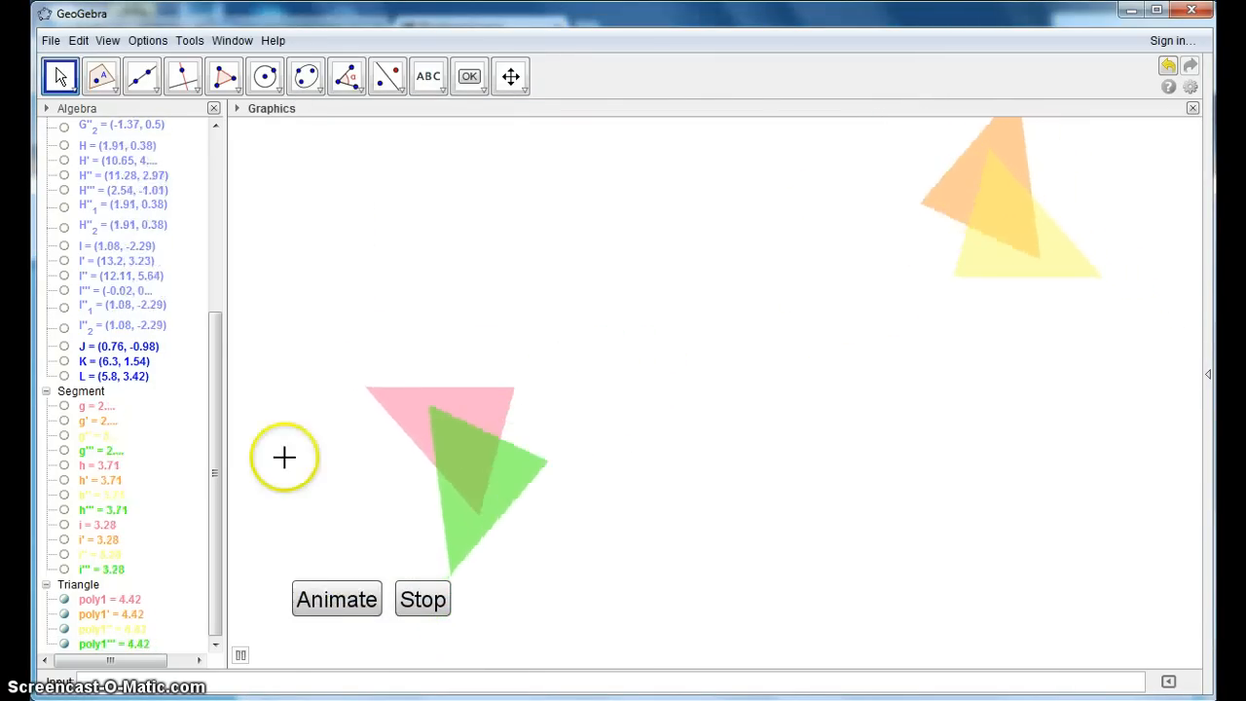
{"action": "left_click", "coordinate": [50, 40]}
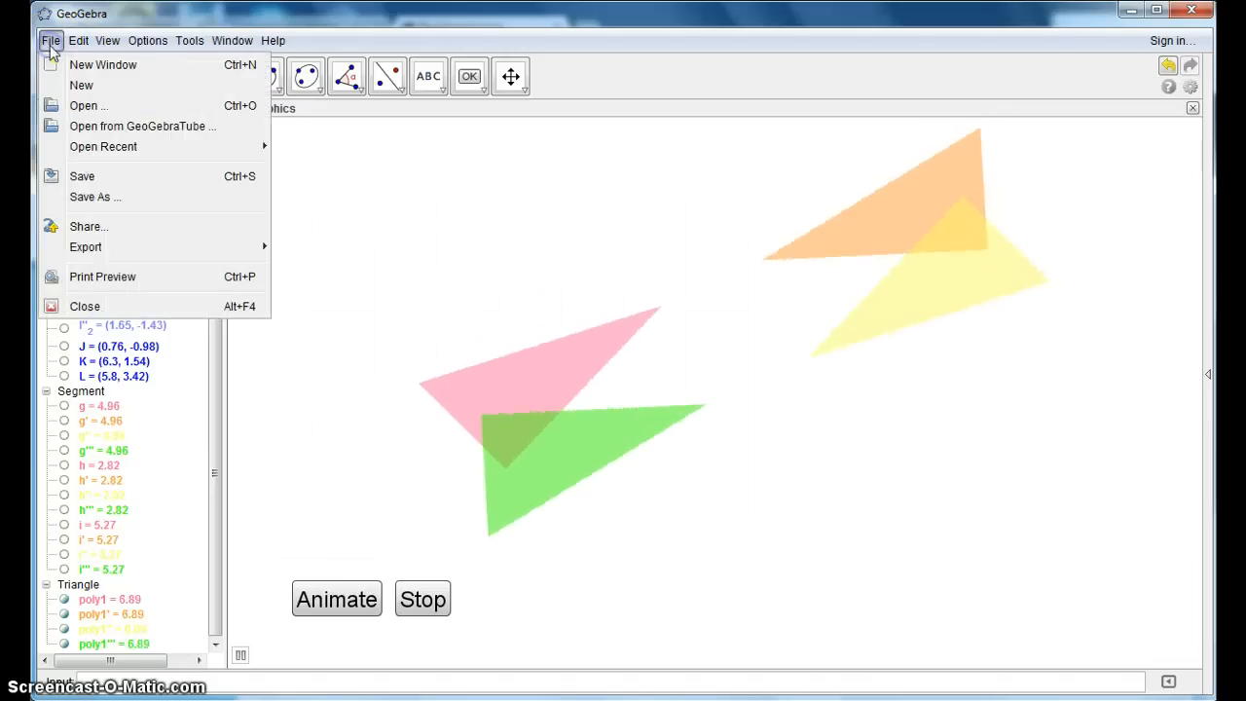
{"action": "left_click", "coordinate": [84, 103]}
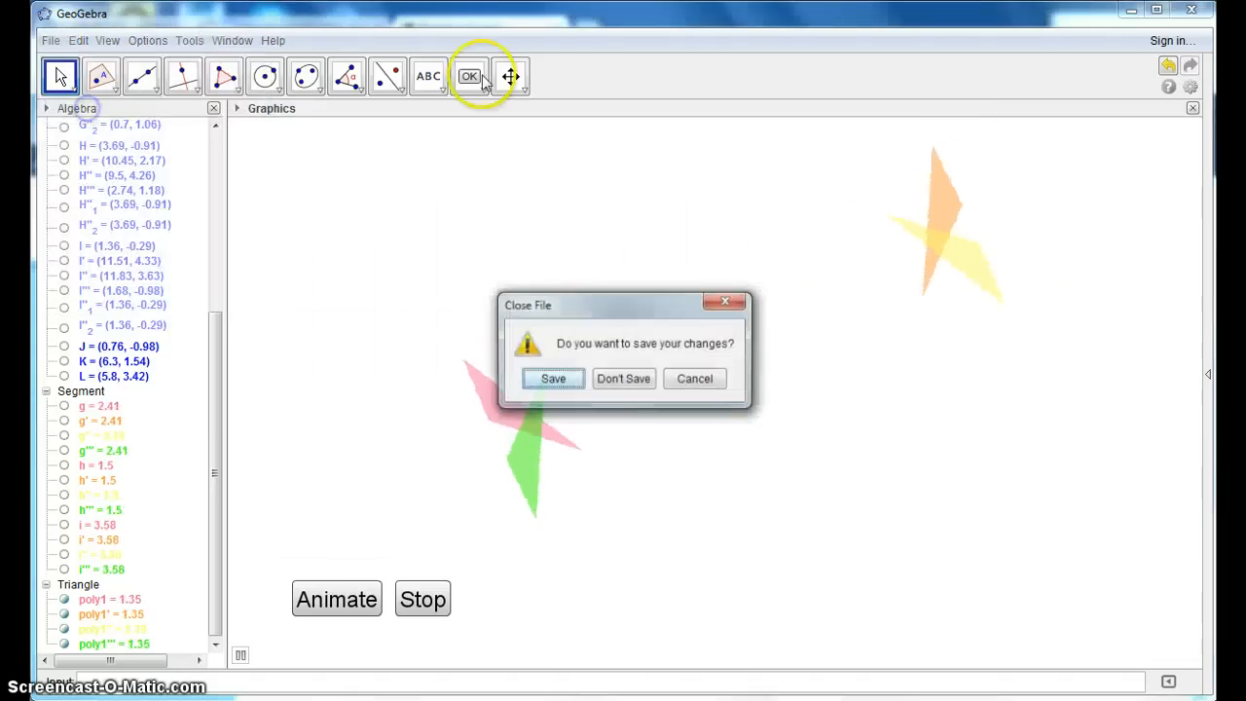
{"action": "left_click", "coordinate": [624, 381]}
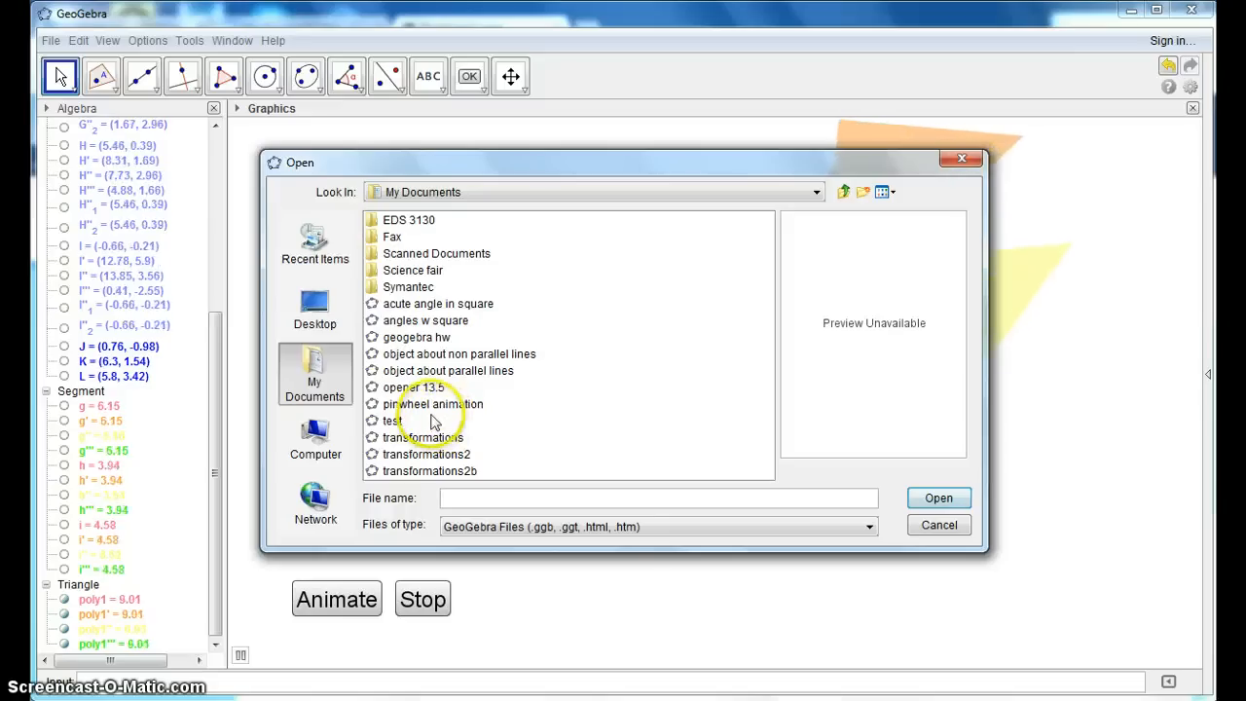
{"action": "left_click", "coordinate": [436, 409]}
{"action": "double_click", "coordinate": [433, 407]}
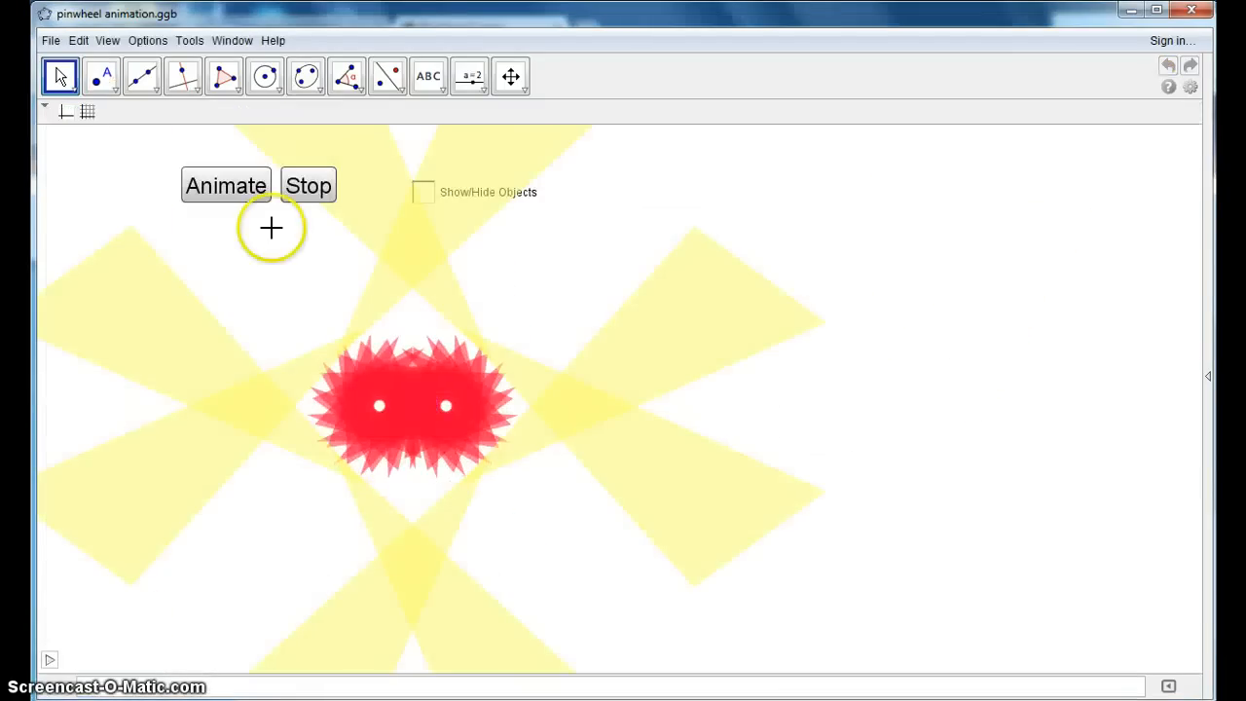
- Run the pinwheel animation to examine its mirrored pattern, and stop it
{"action": "left_click", "coordinate": [227, 187]}
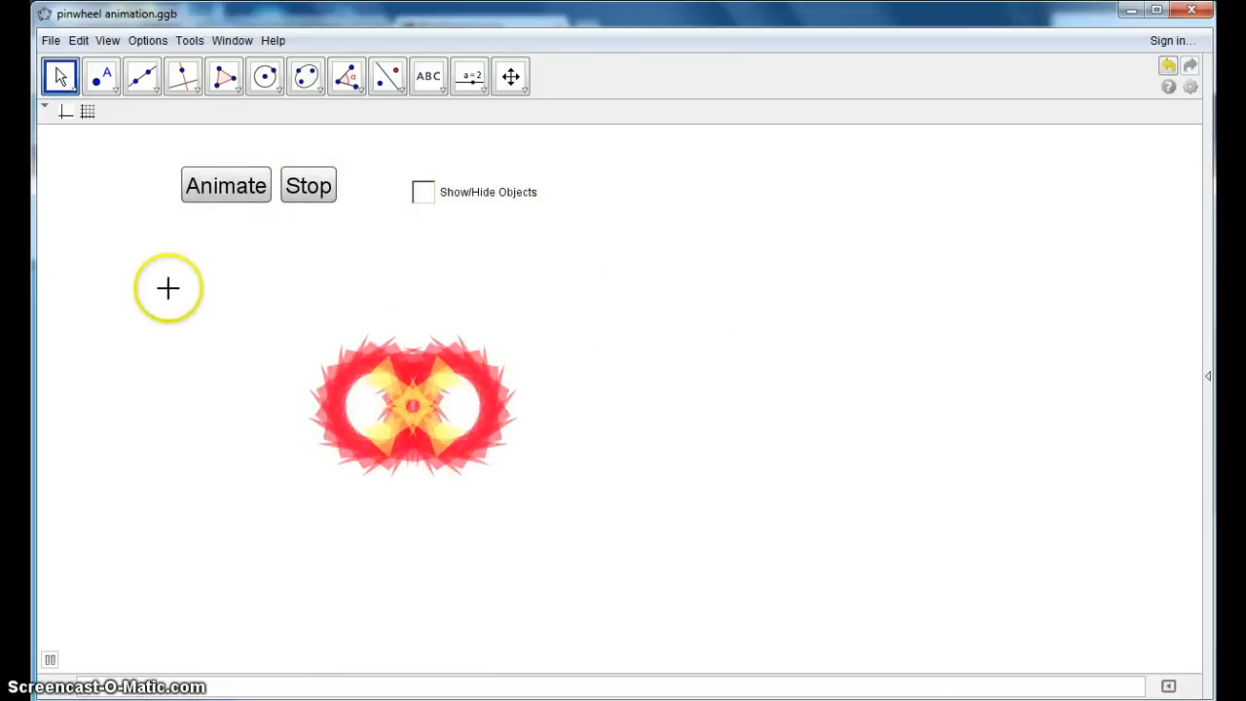
{"action": "left_click", "coordinate": [308, 186]}
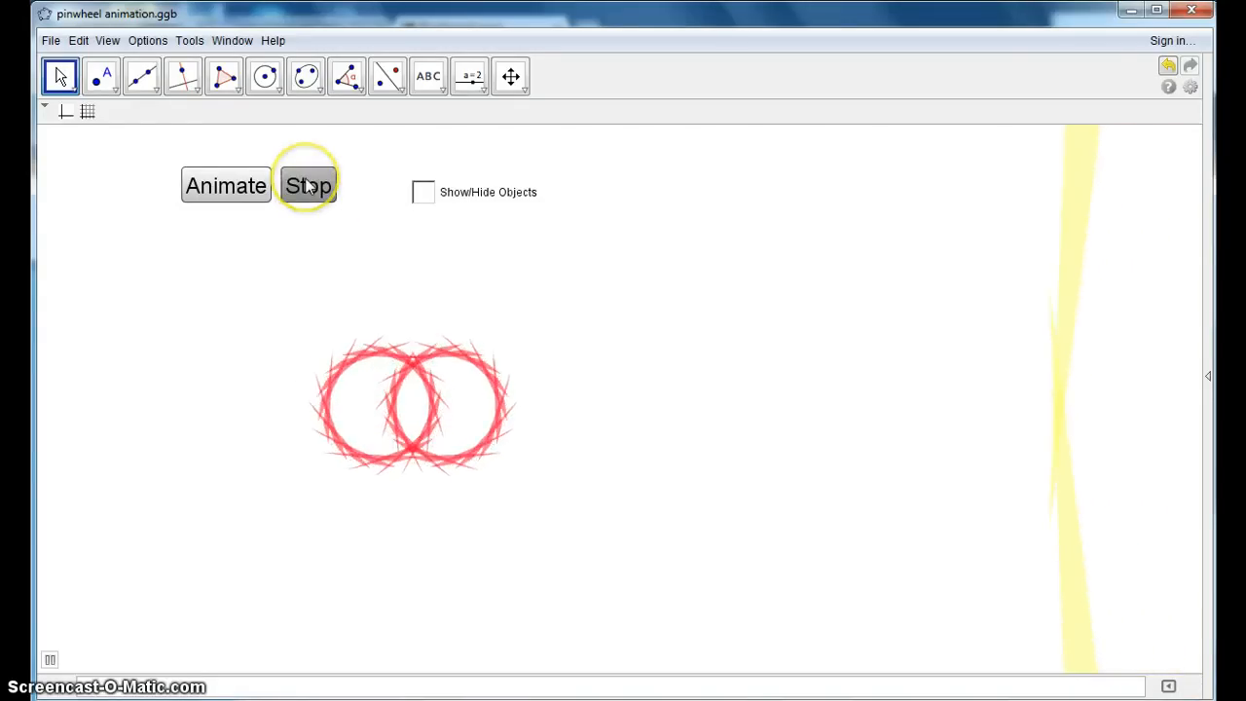